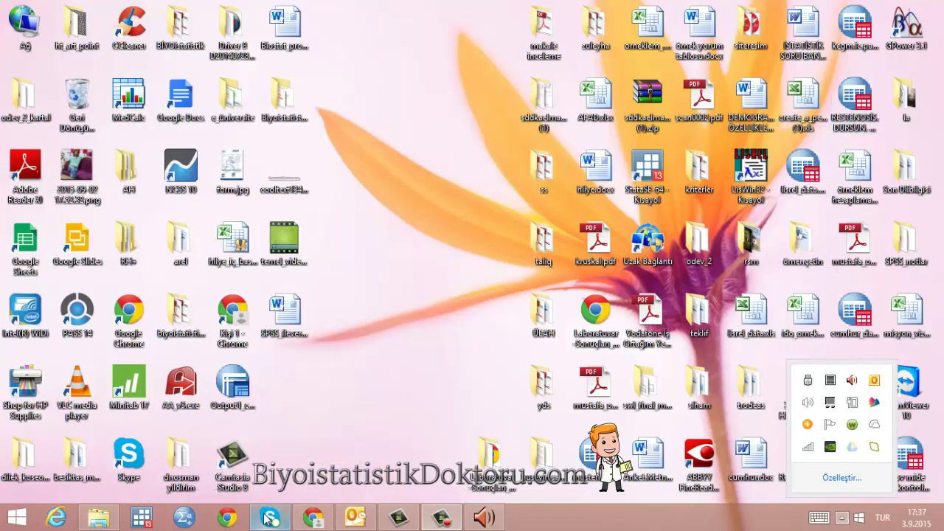
- Launch IBM SPSS Statistics, dismiss the startup dialog and show the variable definitions of the empty dataset
left_click(190, 519)
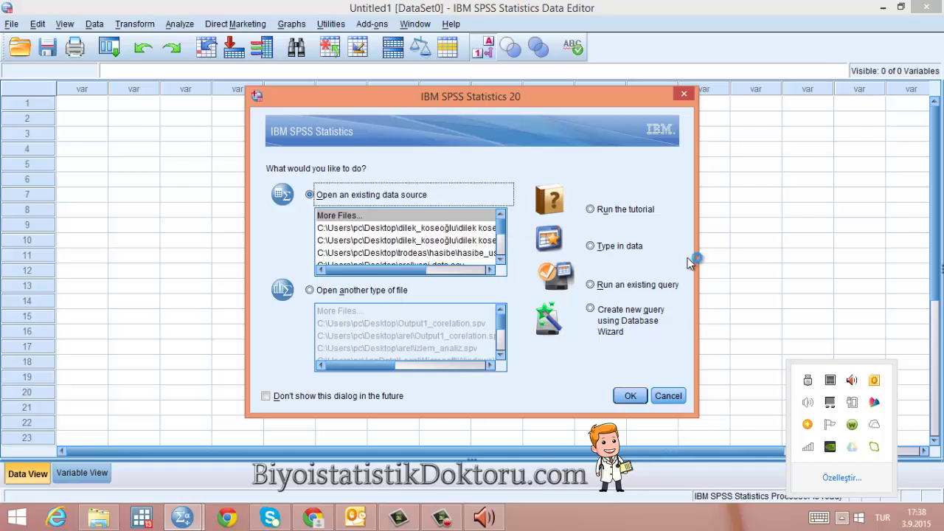
left_click(685, 95)
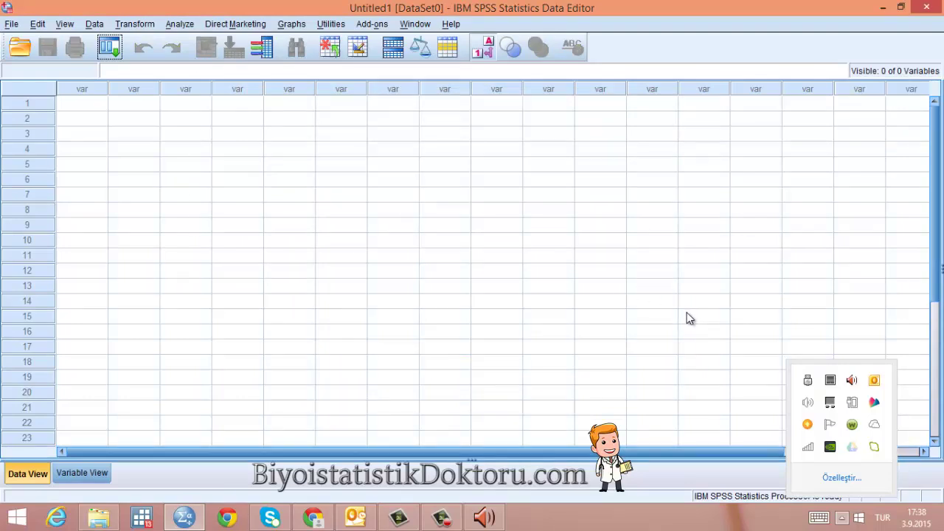
left_click(848, 520)
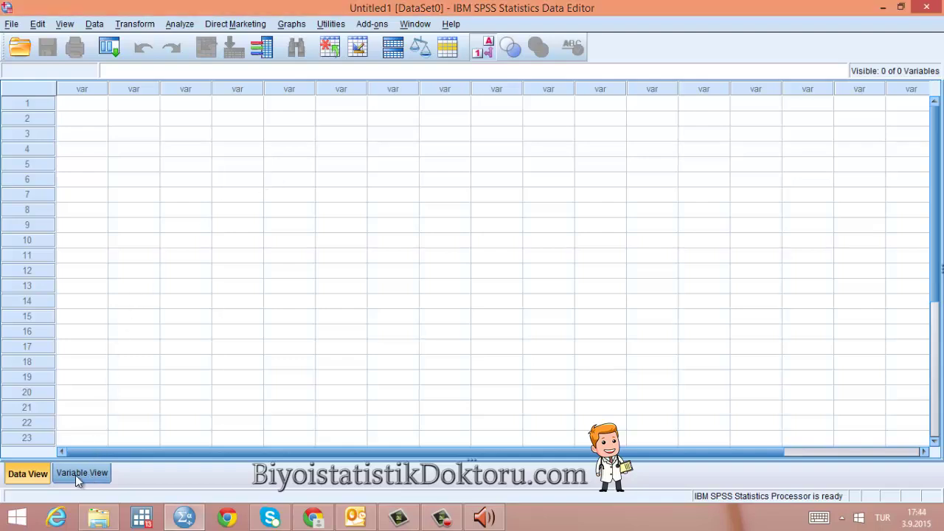
left_click(75, 475)
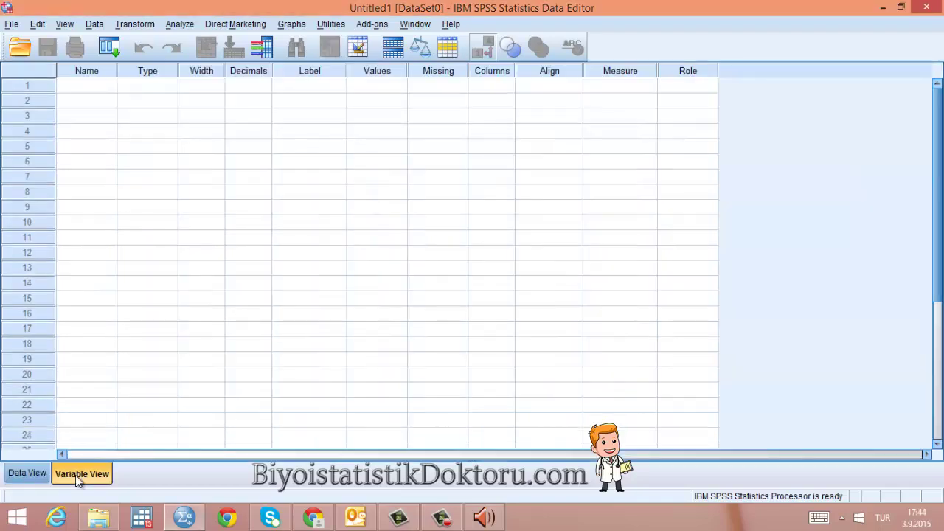
- Go through the Name, Type, Width, Decimals and Label attributes of the variable definition grid
left_click(96, 72)
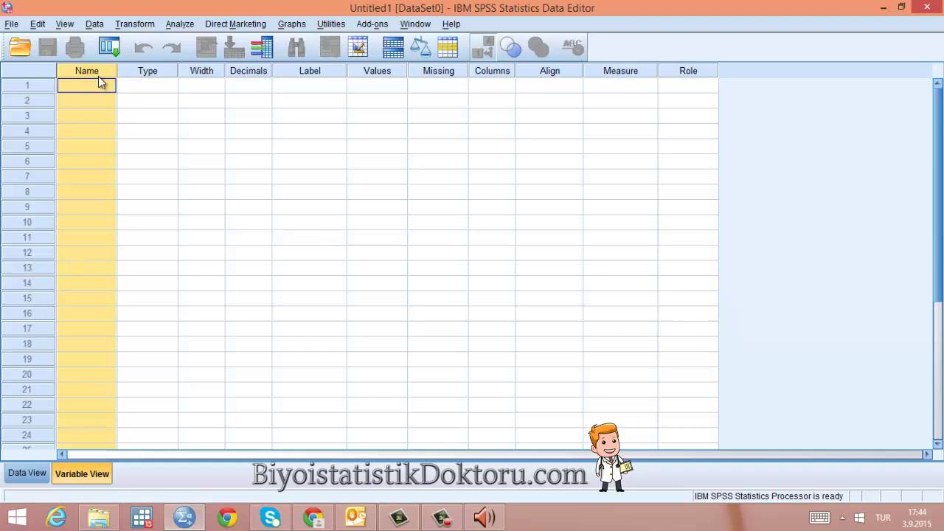
left_click(147, 72)
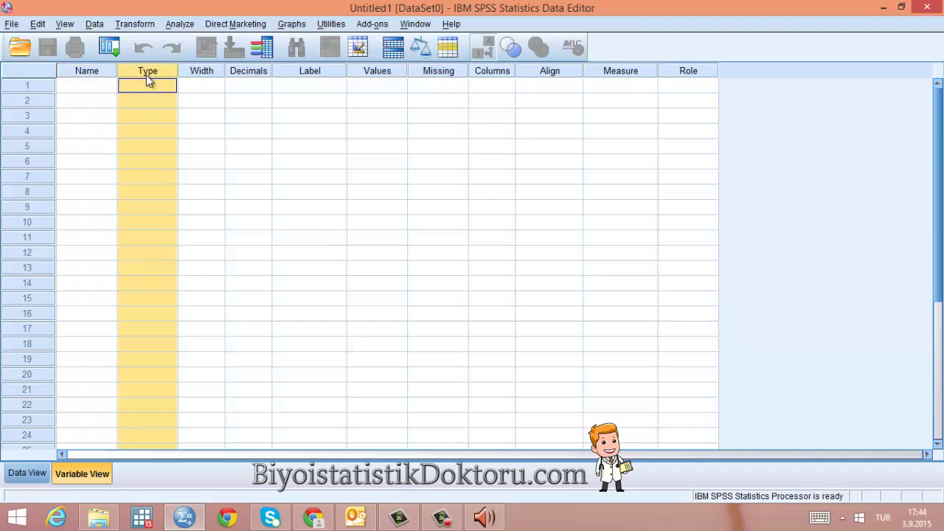
left_click(204, 71)
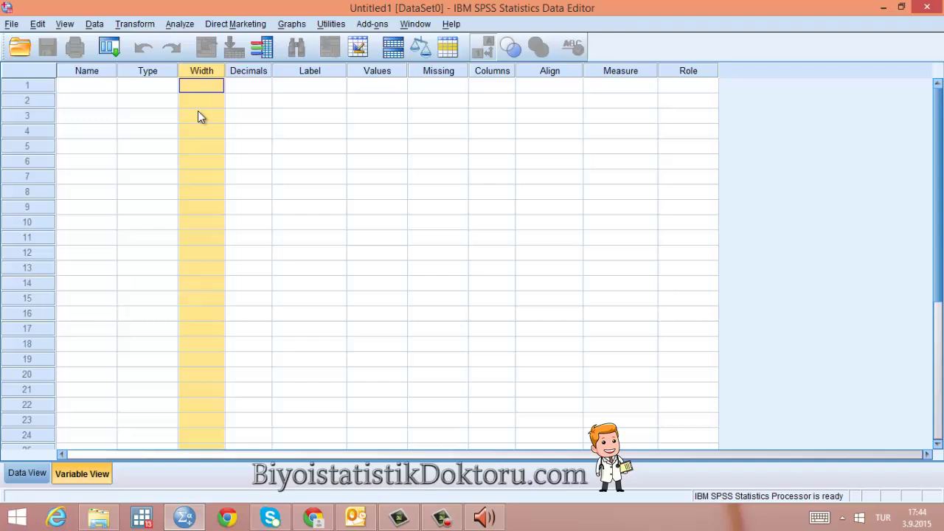
left_click(251, 72)
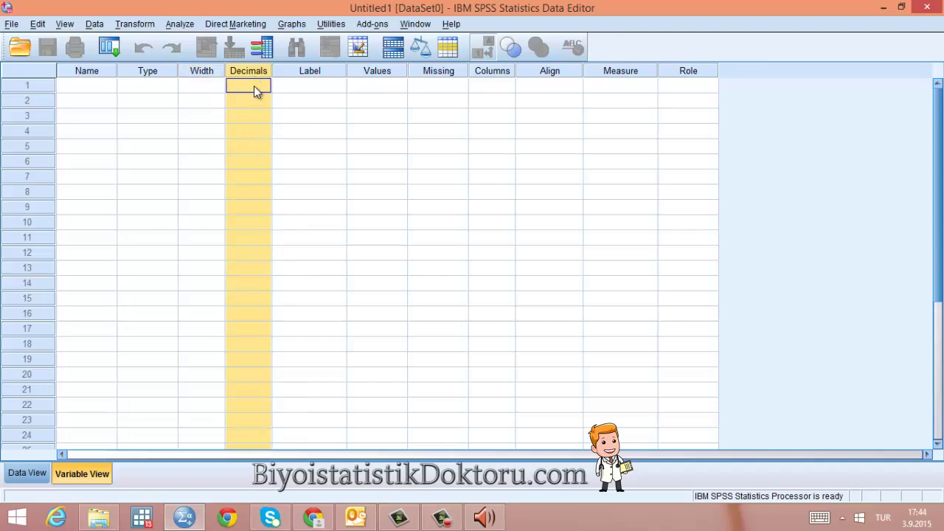
left_click(323, 69)
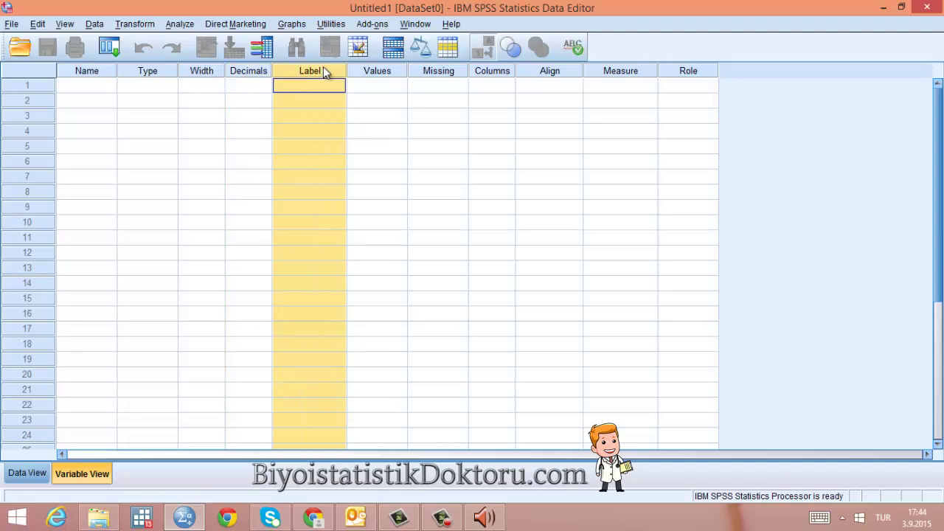
- Widen the Label column to about twice its width and the Values column slightly in the variable definition grid
left_click_drag(342, 68, 424, 70)
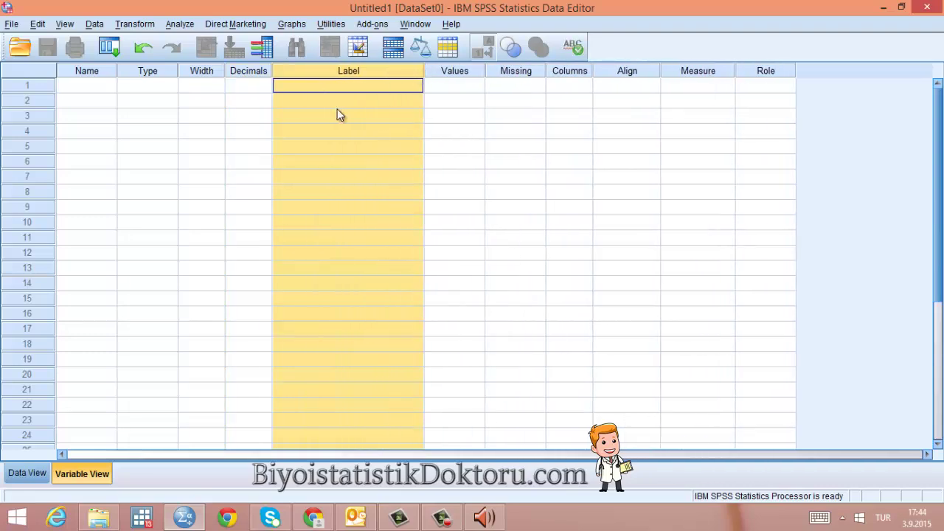
left_click(330, 91)
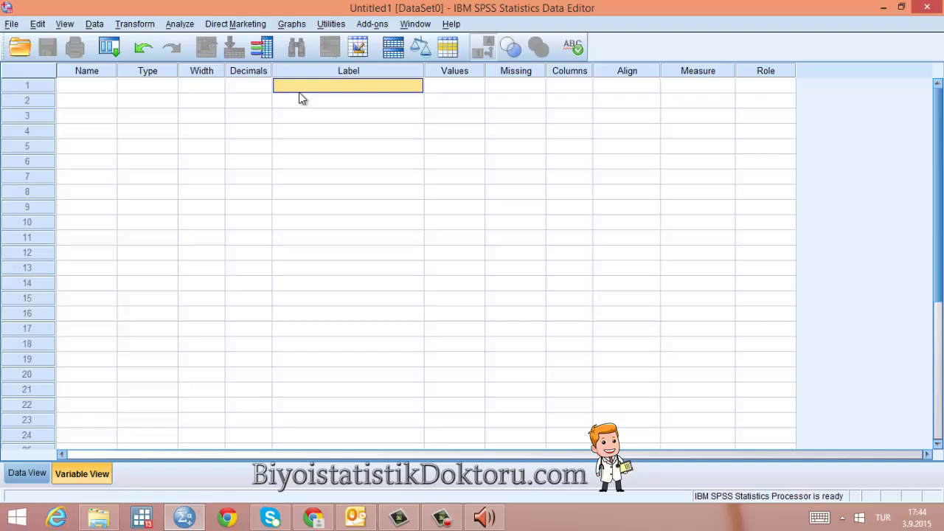
left_click(467, 71)
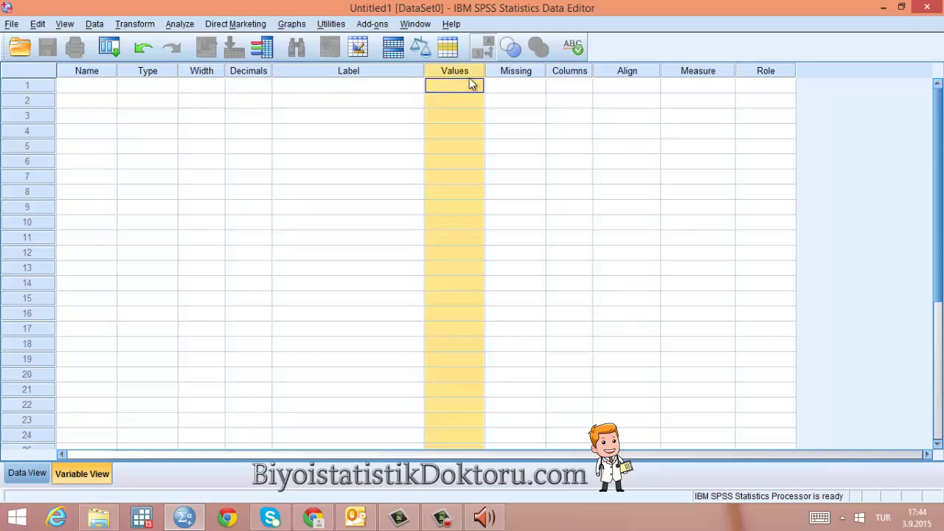
left_click_drag(484, 68, 495, 67)
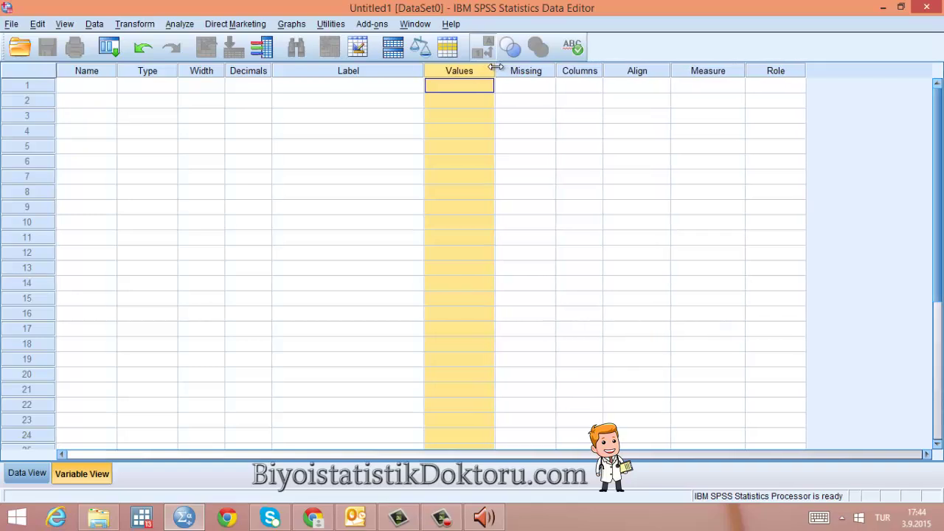
- Examine the Missing, Columns, Align, Measure and Role attributes, including the measurement level options for the first row
left_click(527, 70)
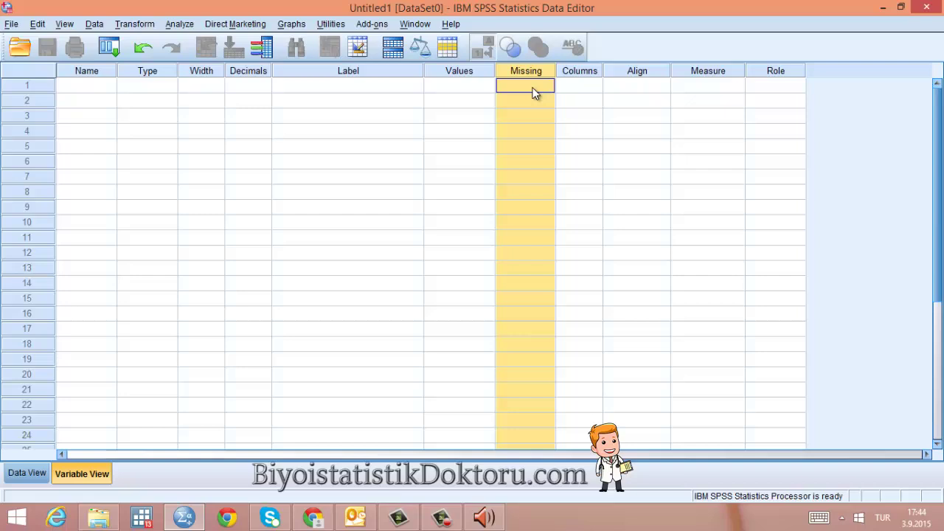
left_click(582, 75)
left_click(640, 77)
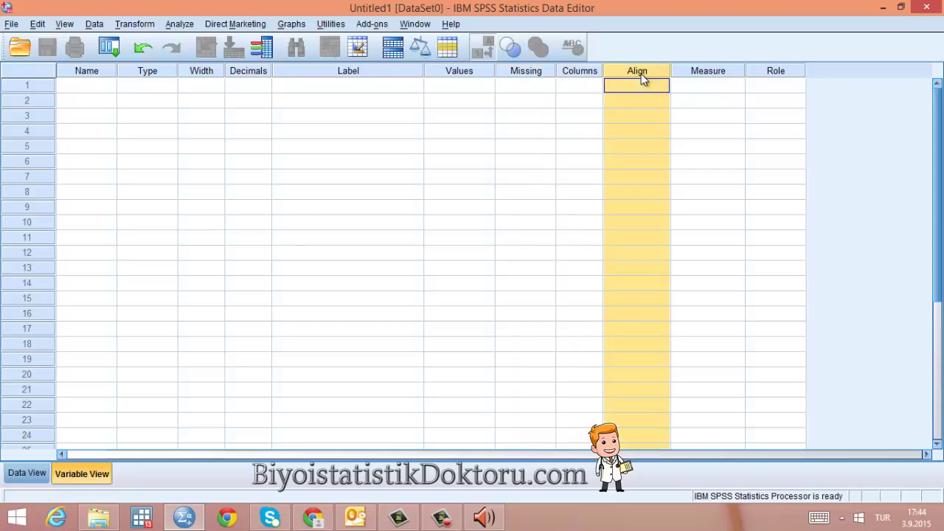
left_click(708, 78)
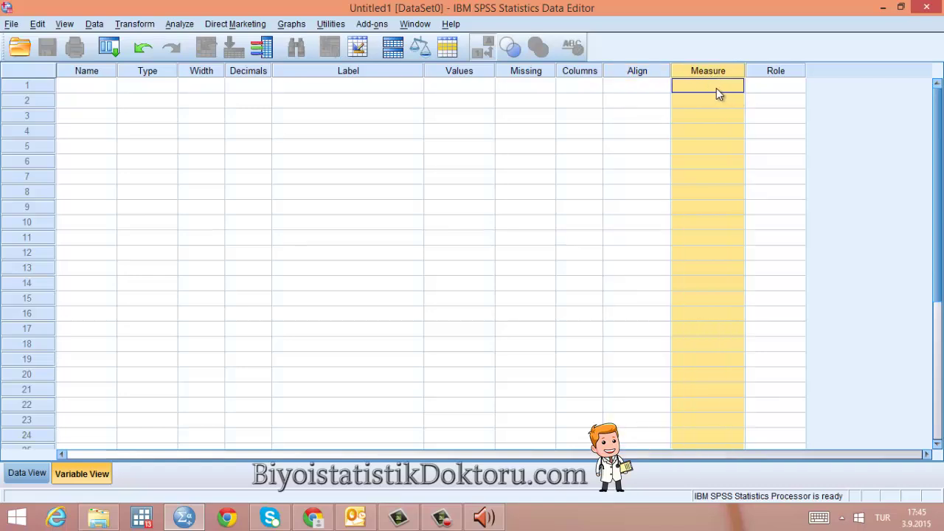
left_click(719, 84)
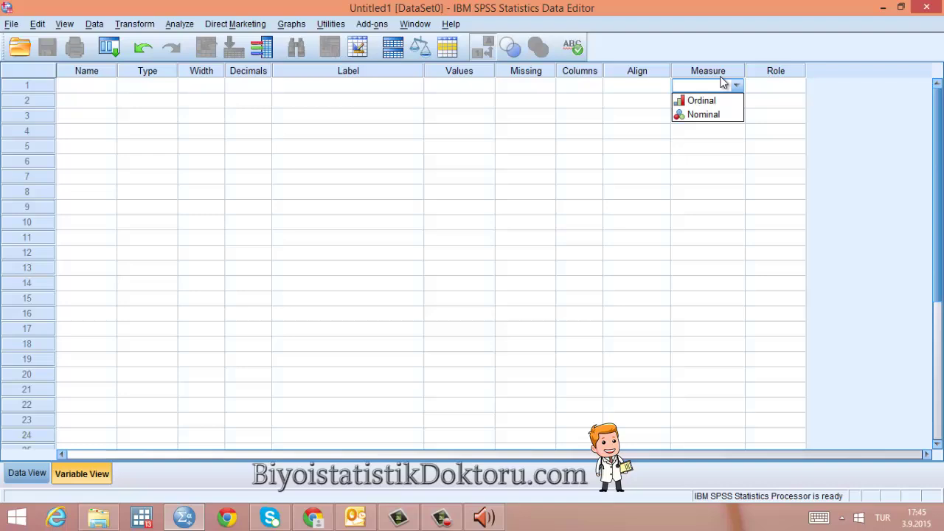
left_click(729, 73)
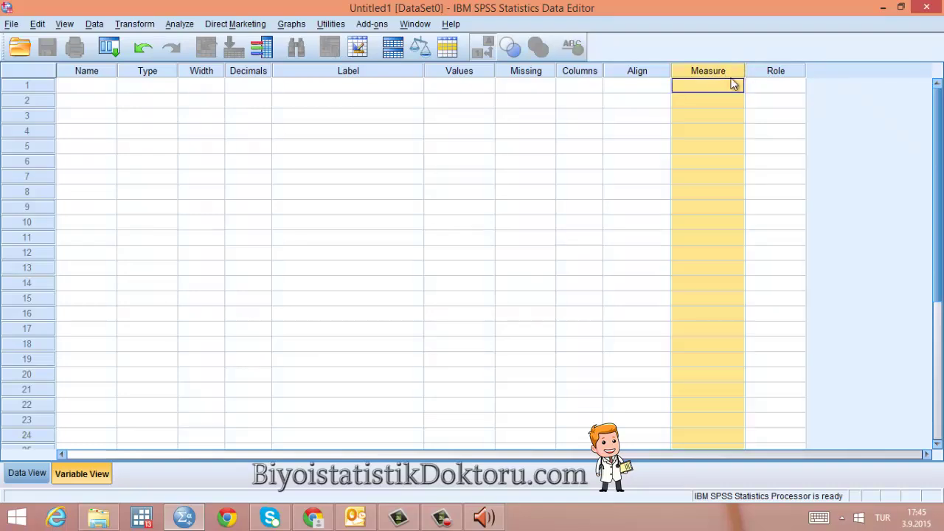
left_click(793, 71)
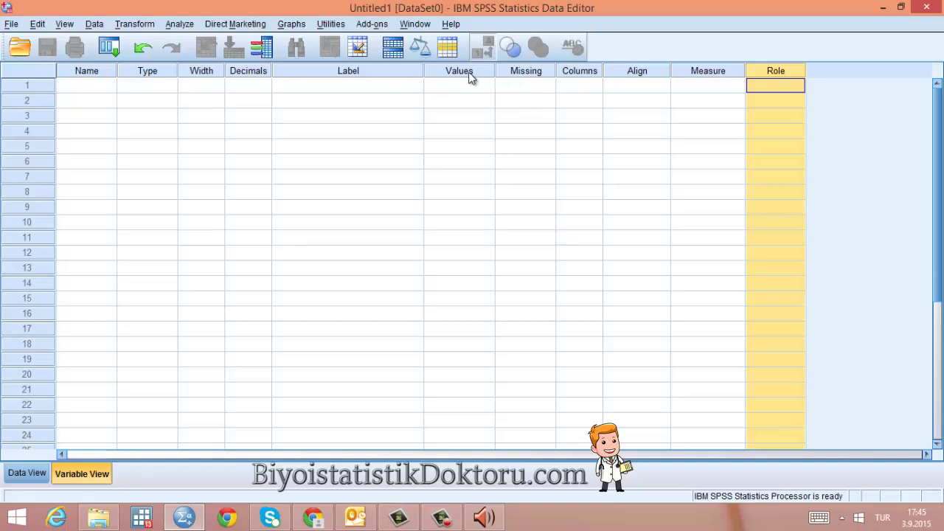
left_click(516, 74)
left_click(588, 78)
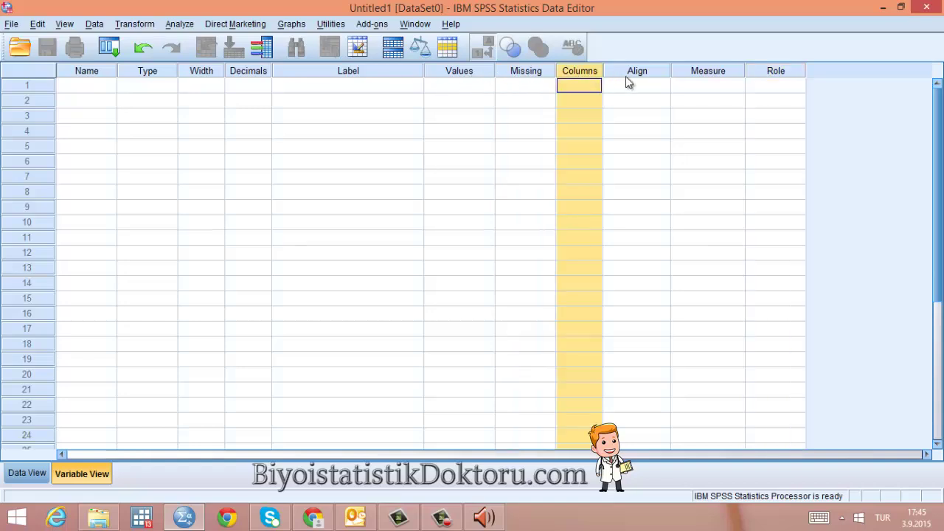
left_click(640, 75)
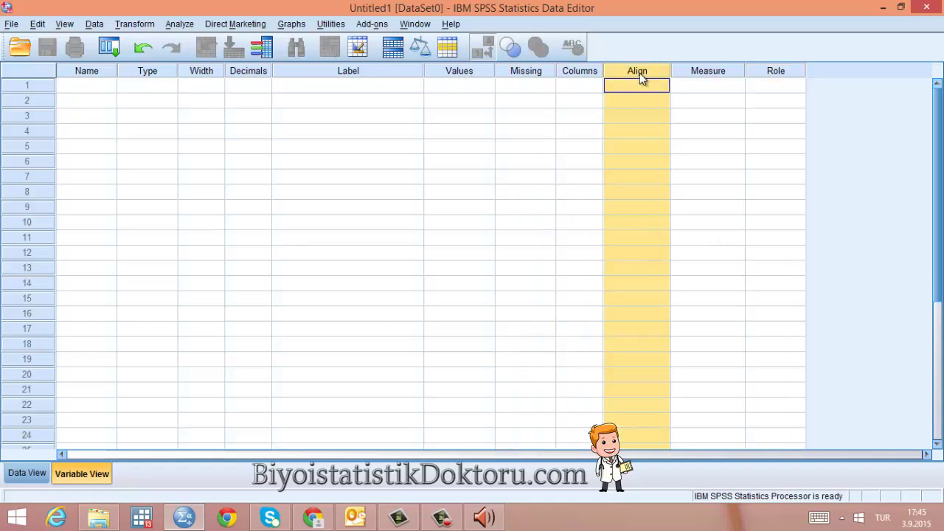
left_click(776, 74)
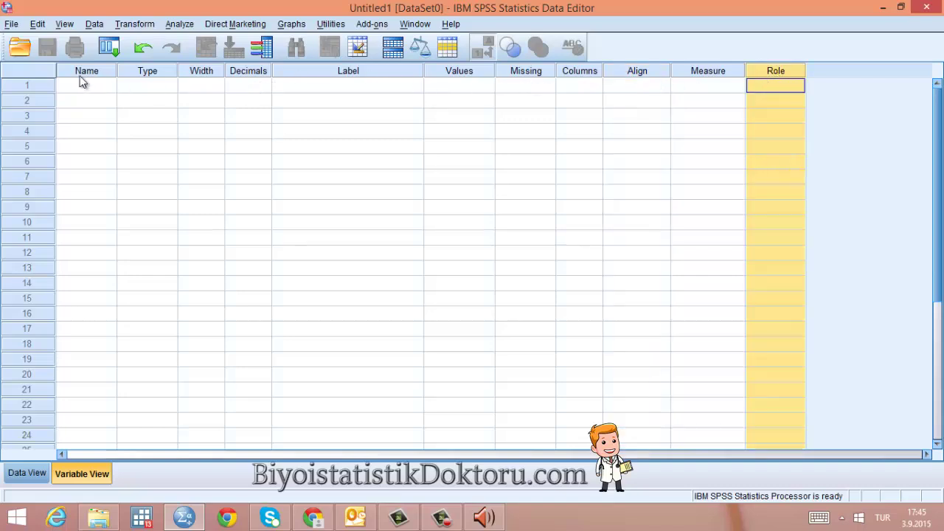
- Name the first variable ID, check its column in the data grid and return to the variable definitions
left_click(97, 85)
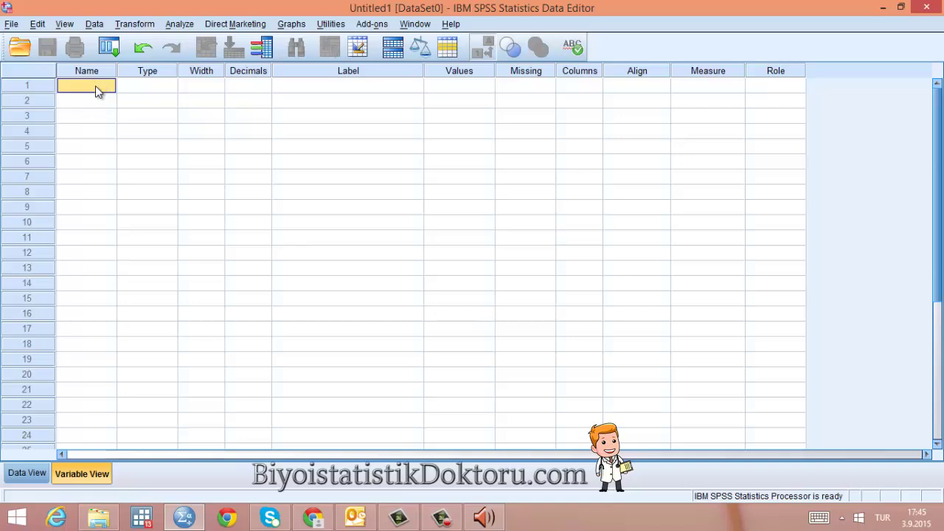
type("id")
key("BackSpace")
key("BackSpace")
type("ID")
left_click(43, 473)
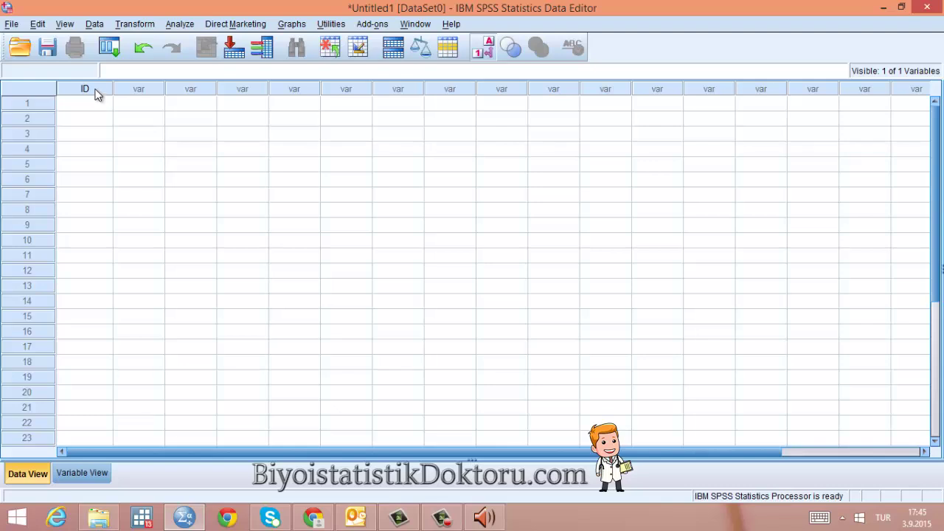
left_click(86, 473)
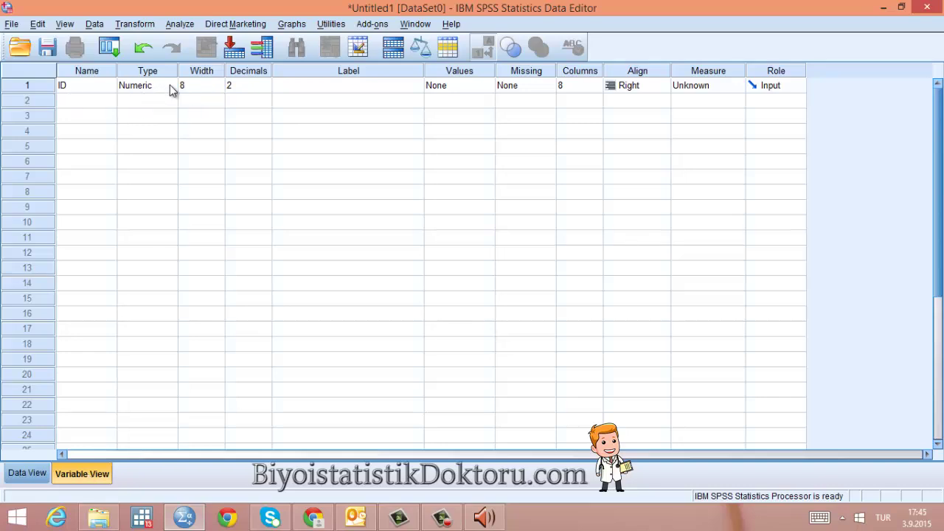
- Add the variables yas and cins in rows 2 and 3 of the variable definitions
left_click(88, 101)
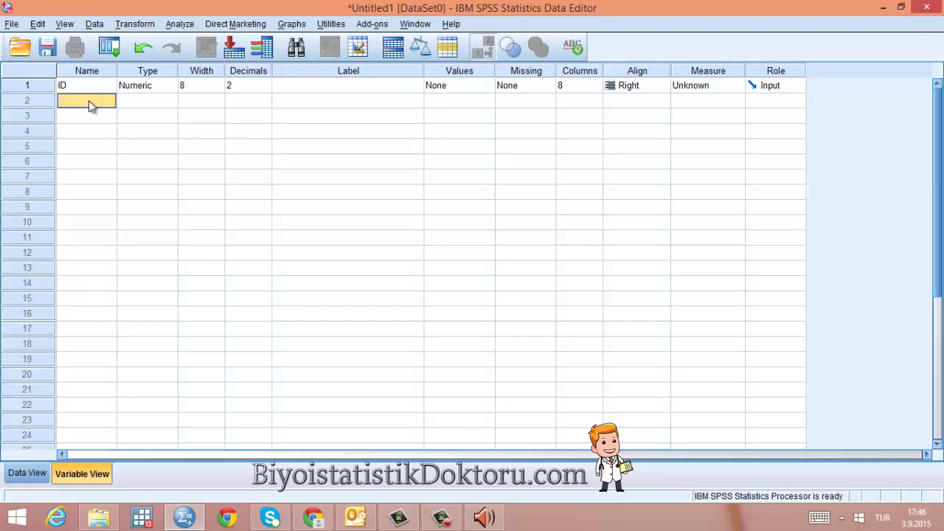
type("yas")
left_click(90, 112)
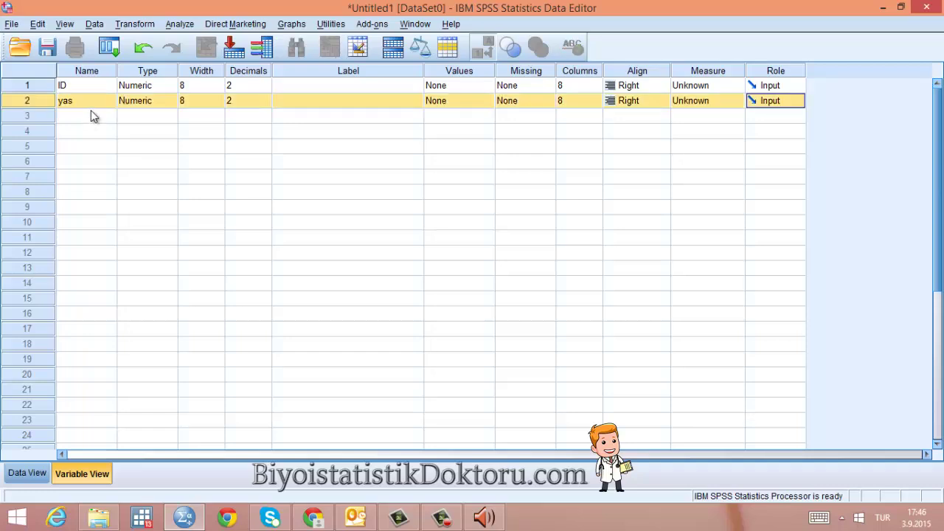
type("cins")
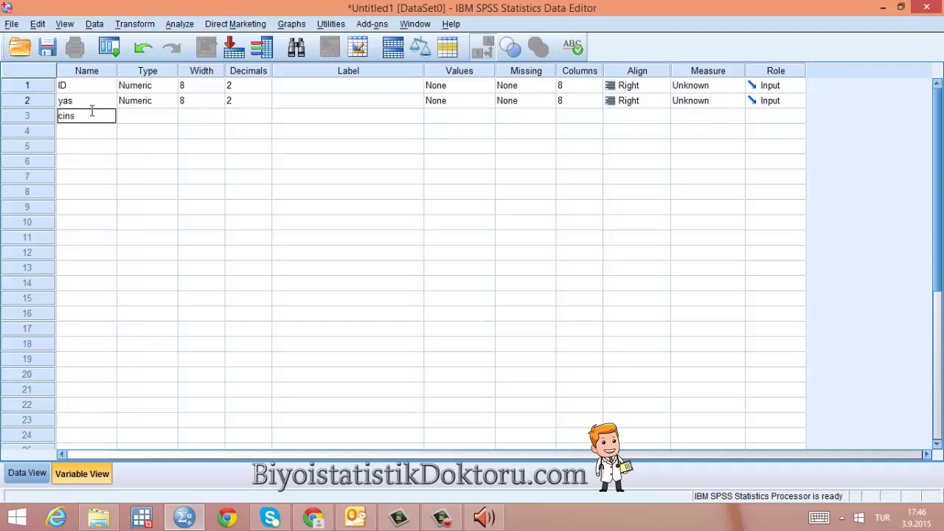
- Try to add a variable named boy in row 4 and dismiss the resulting dialog
left_click(88, 132)
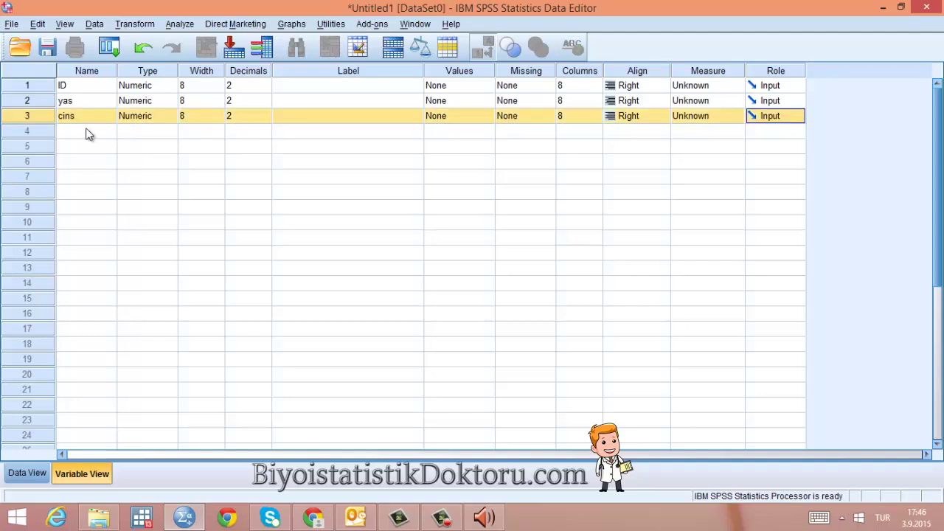
type("boy")
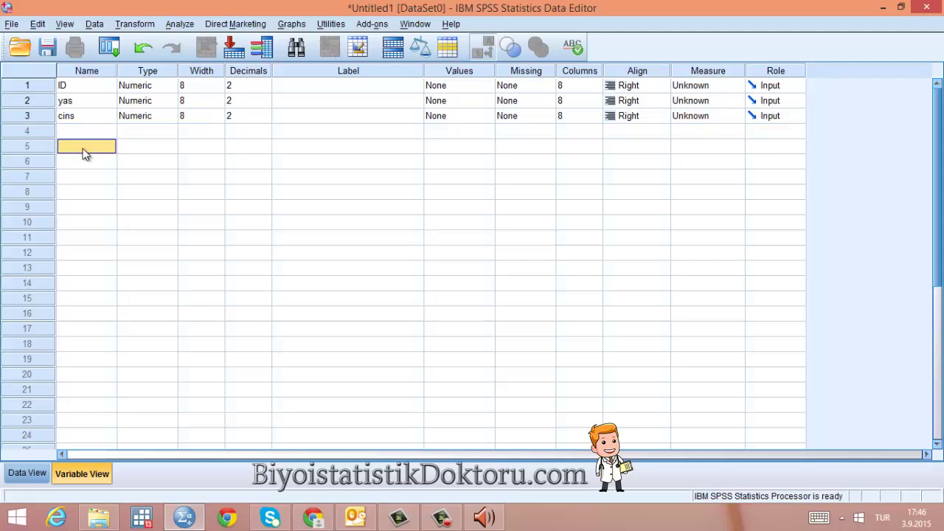
left_click(83, 152)
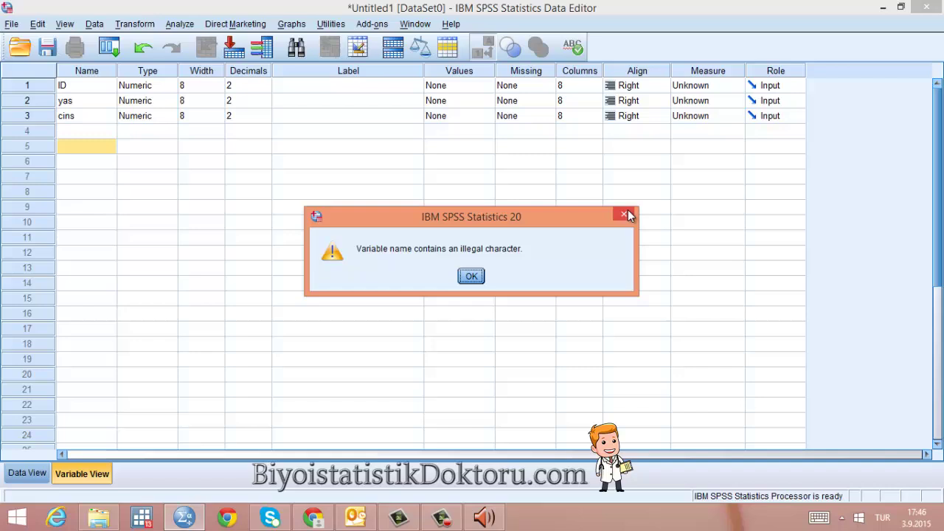
left_click(626, 213)
- Add the variables boy and kilo in rows 4 and 5, and look over the variable names
left_click(87, 133)
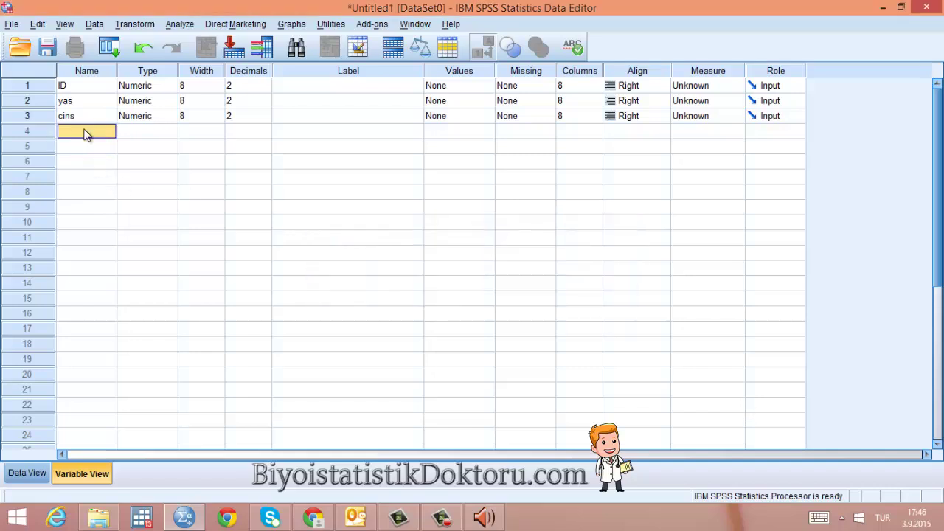
type("boy")
left_click(84, 147)
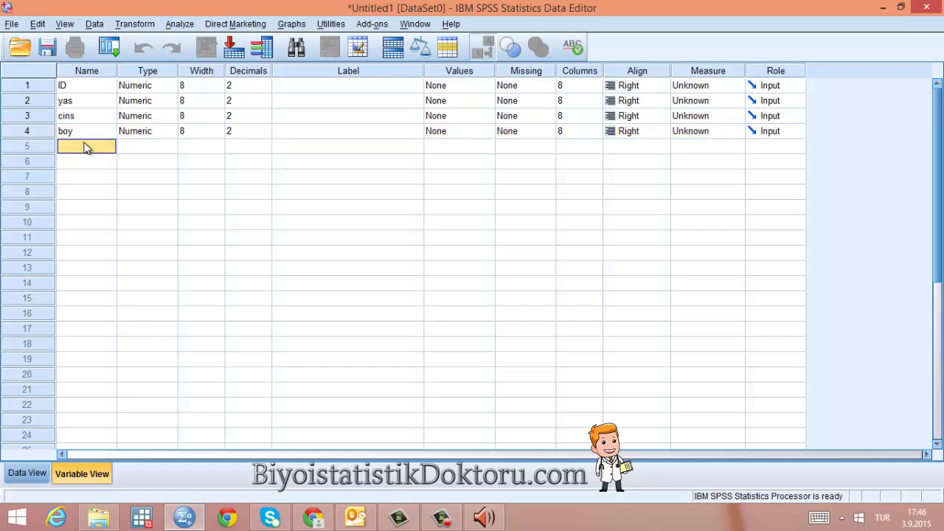
type("kilo")
left_click(76, 160)
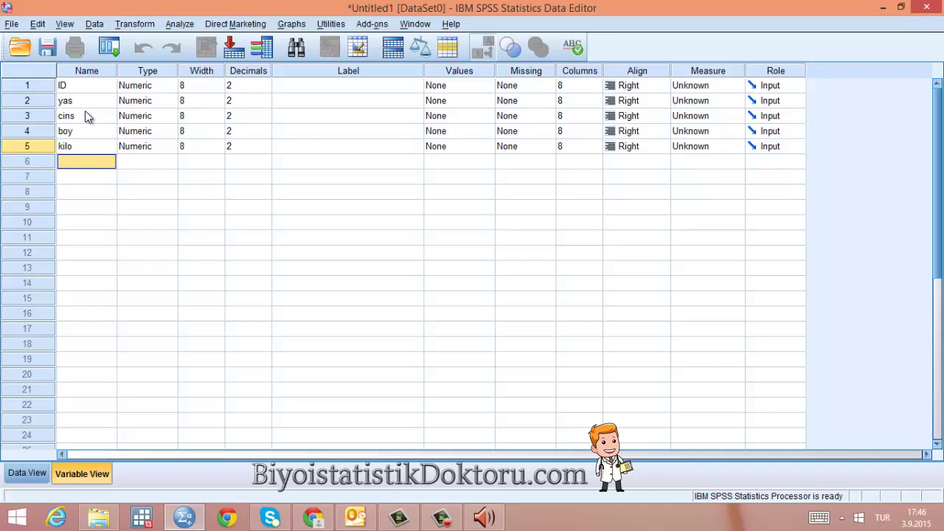
left_click(85, 103)
left_click(78, 130)
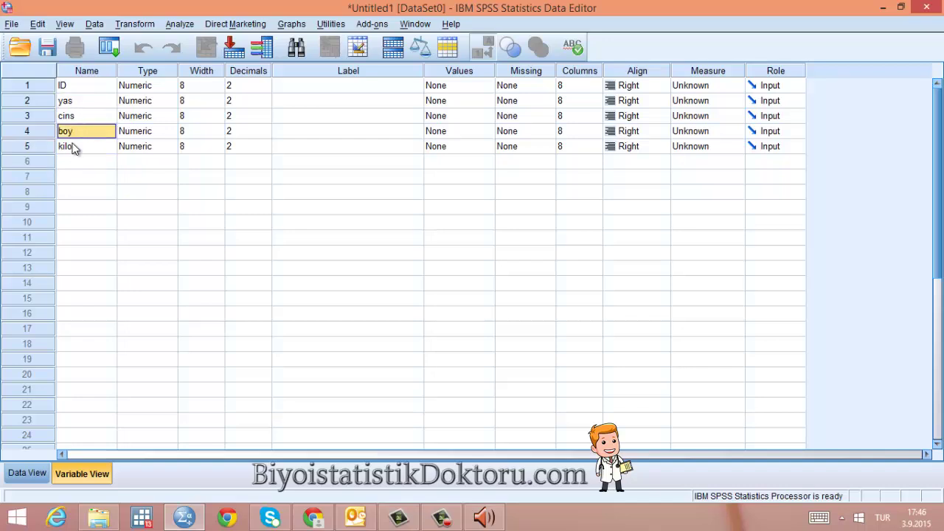
- Try to add a variable named 1kilo in row 6 and dismiss the resulting dialog
left_click(71, 148)
left_click(82, 162)
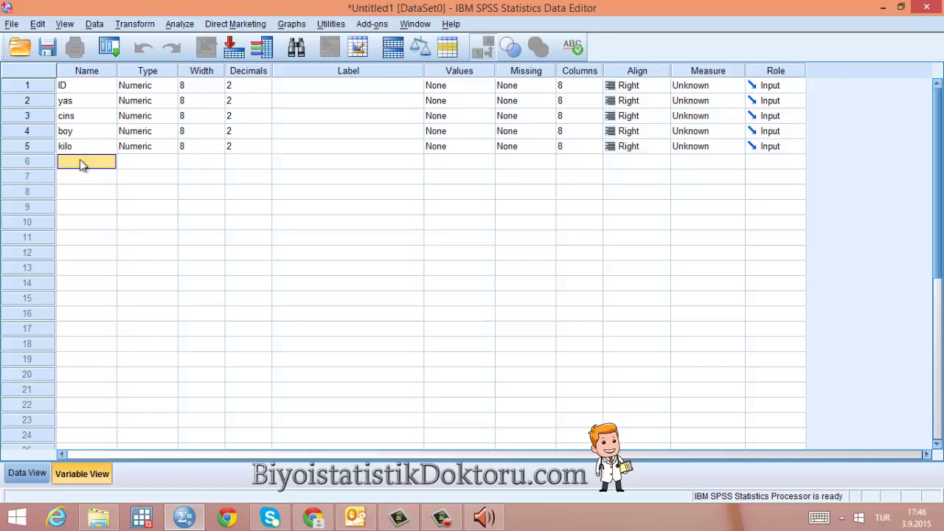
type("1kilo")
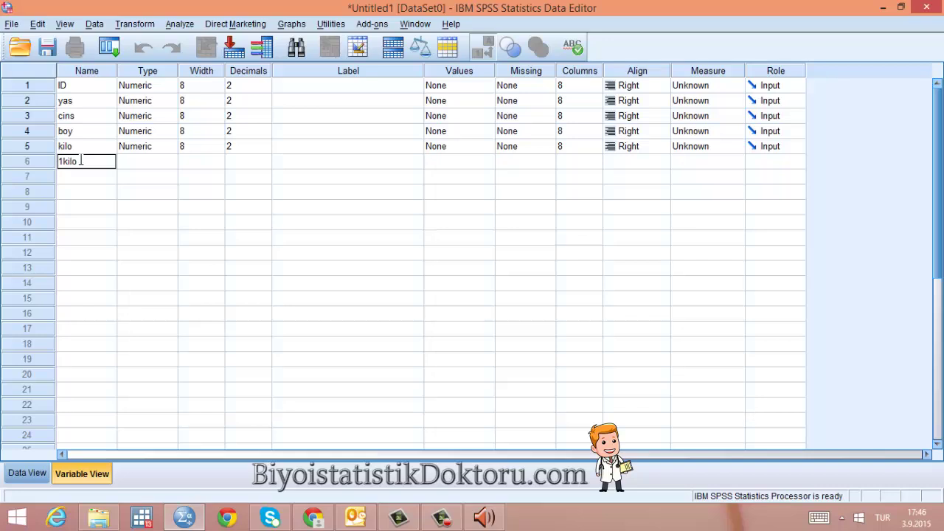
left_click(85, 175)
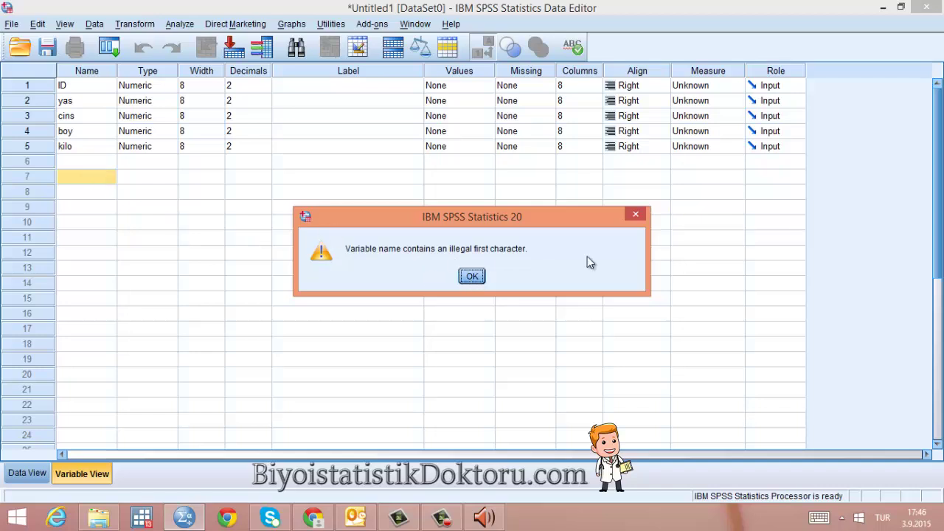
left_click(636, 216)
- Add a variable named kilo1 in row 6 of the variable definitions
left_click(75, 166)
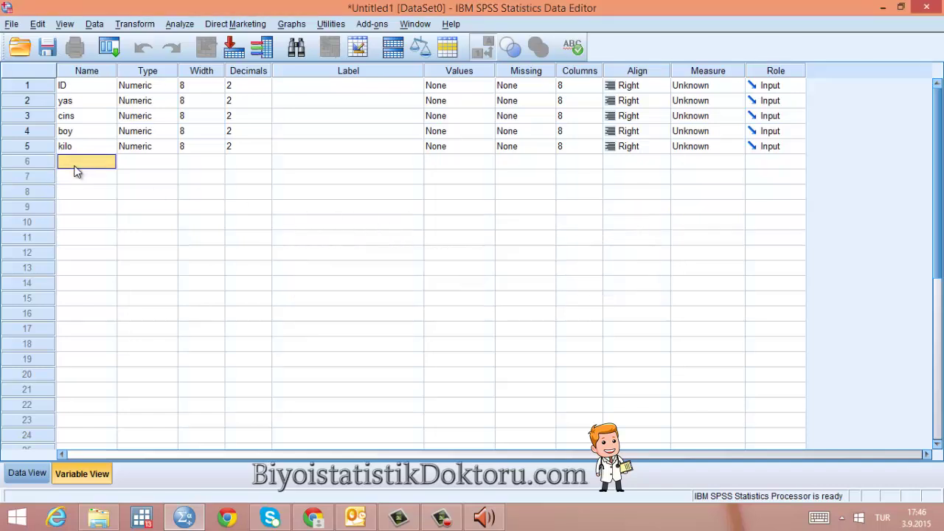
type("1ik")
left_click_drag(80, 161, 61, 163)
left_click(62, 163)
key("BackSpace")
key("BackSpace")
key("BackSpace")
key("BackSpace")
key("BackSpace")
key("BackSpace")
type("kilo1")
left_click(83, 178)
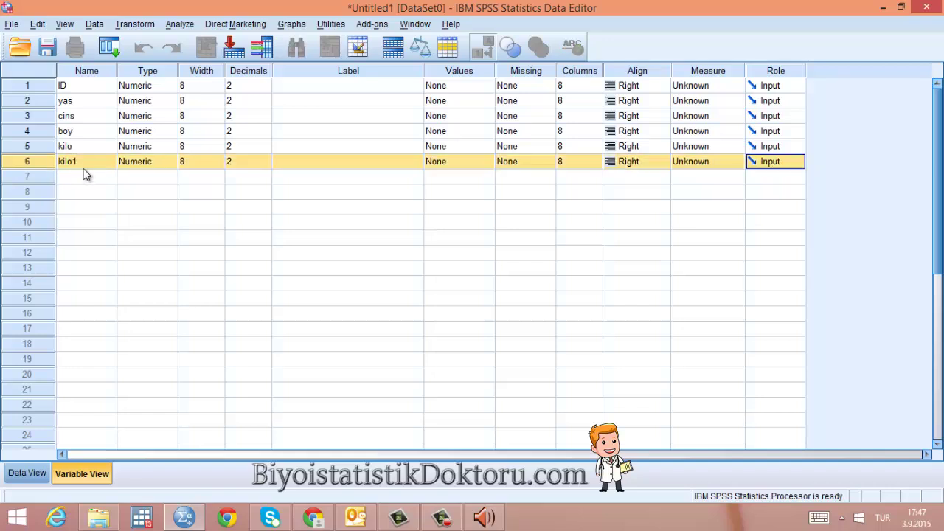
- Try to rename the variable kilo1 to kilo-1 and dismiss the resulting dialog
left_click(87, 162)
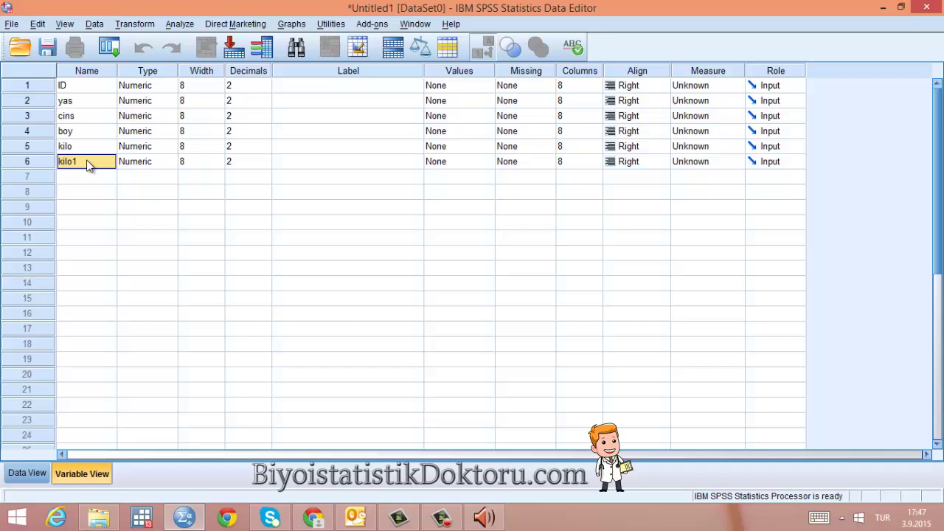
key("BackSpace")
type("kilo-1")
left_click(80, 175)
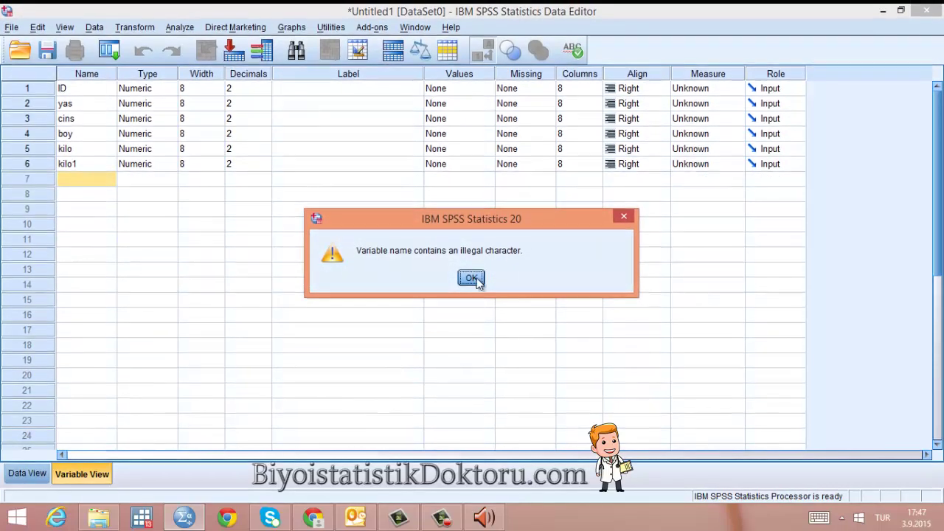
left_click(620, 219)
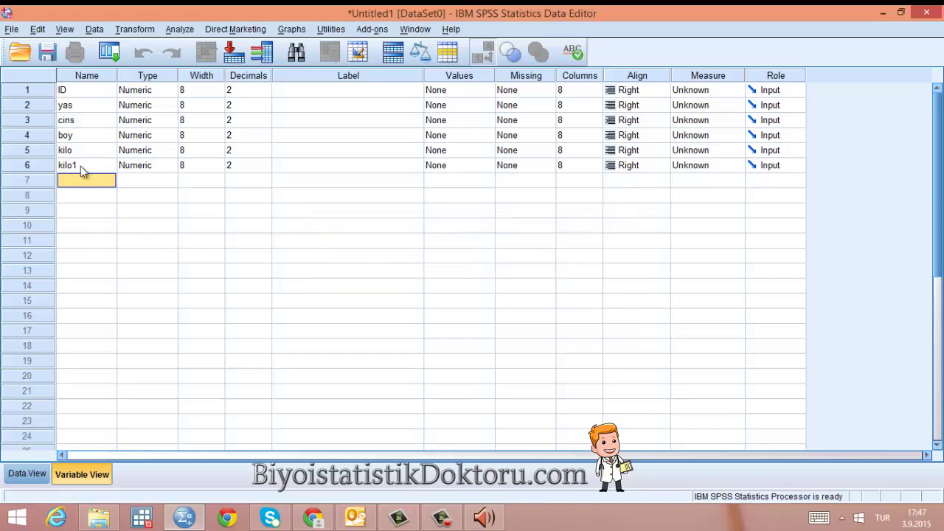
- Try to add a variable named "kilo 2", with a space, in row 7 and dismiss the resulting dialog
left_click(75, 165)
left_click(76, 181)
left_click(75, 180)
type("kilo")
type(" 2")
left_click(76, 196)
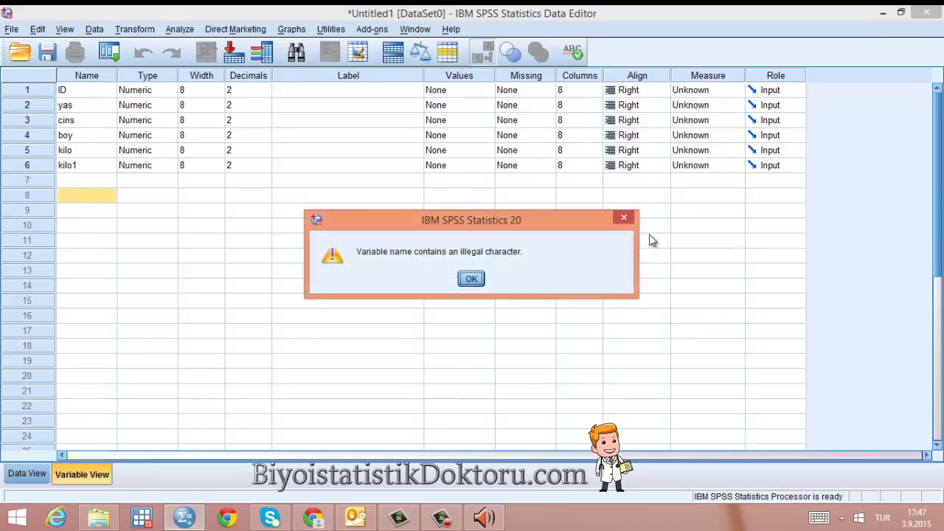
left_click(625, 218)
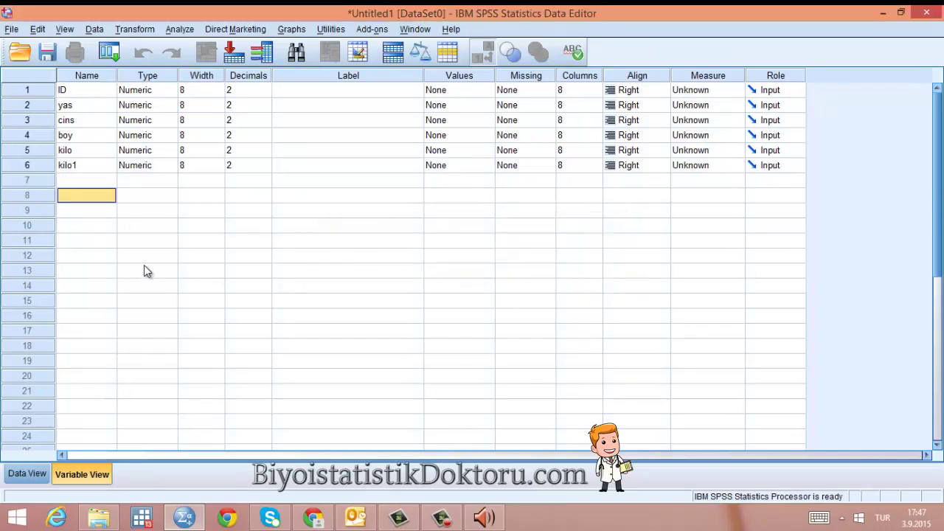
- Add a variable named kilo_1 in row 7 of the variable definitions
left_click(74, 184)
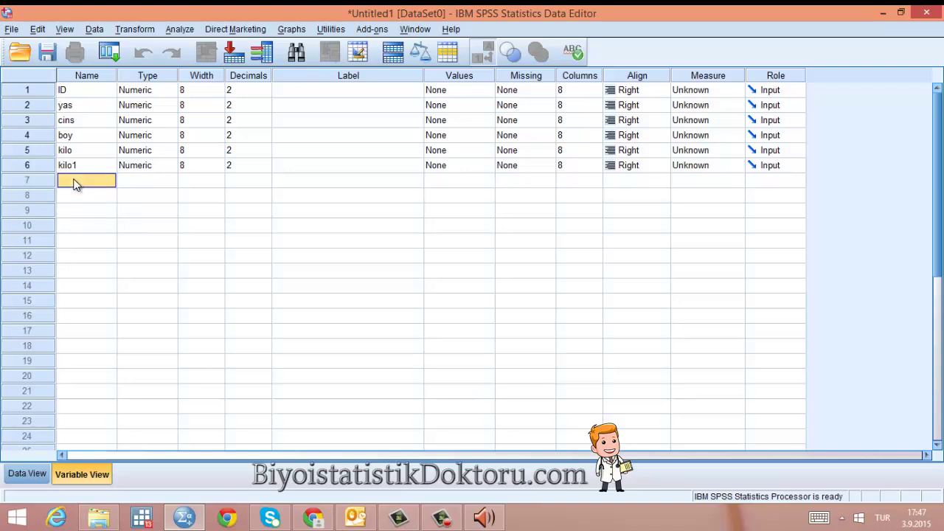
type("kilo_1")
left_click(84, 198)
- Rename the row 7 variable to kilo.1 and compare it with the kilo1 name above
left_click(76, 185)
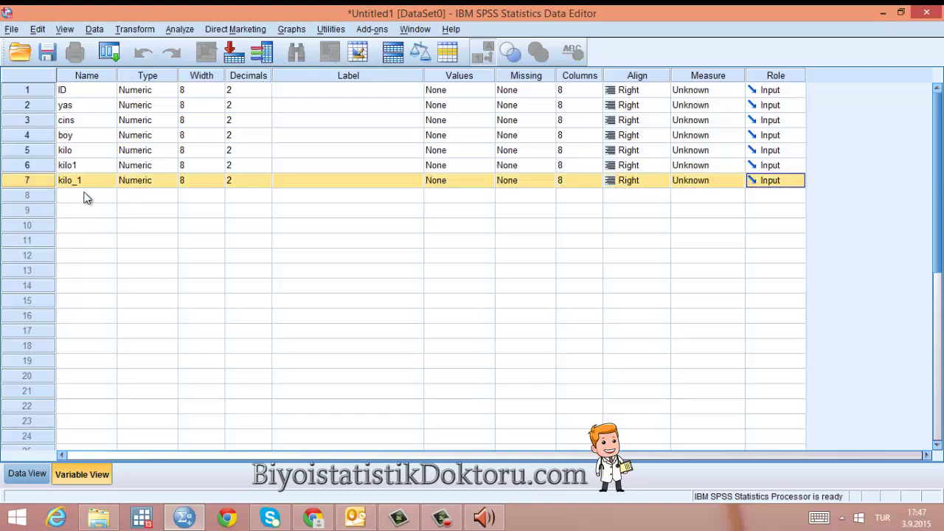
double_click(77, 184)
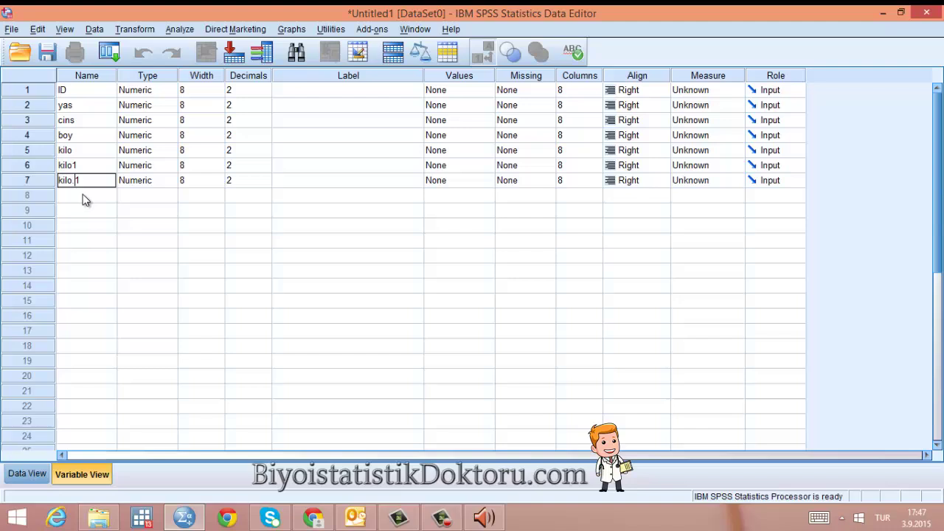
left_click(84, 197)
left_click(79, 182)
left_click(71, 169)
left_click(67, 181)
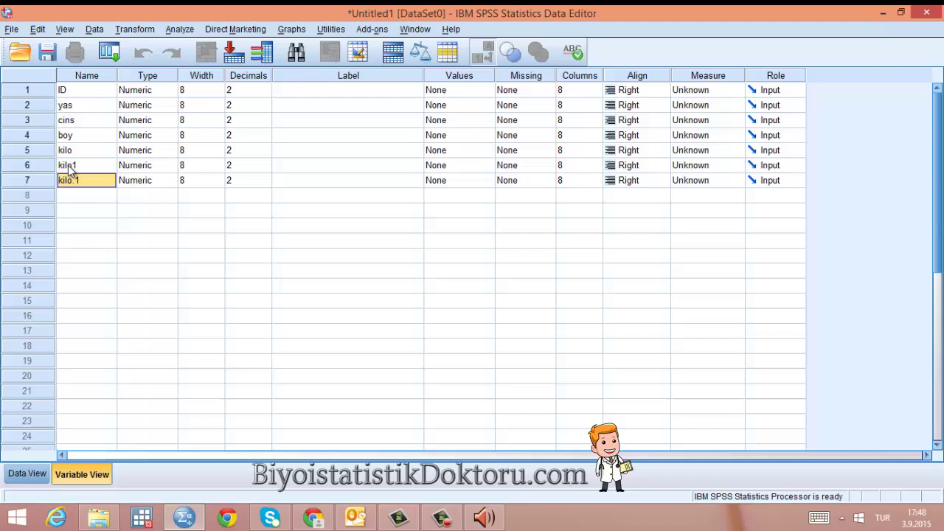
- Insert a new variable above kilo1, with rows 6 and 7 selected
left_click(38, 166)
left_click(38, 181, "shift")
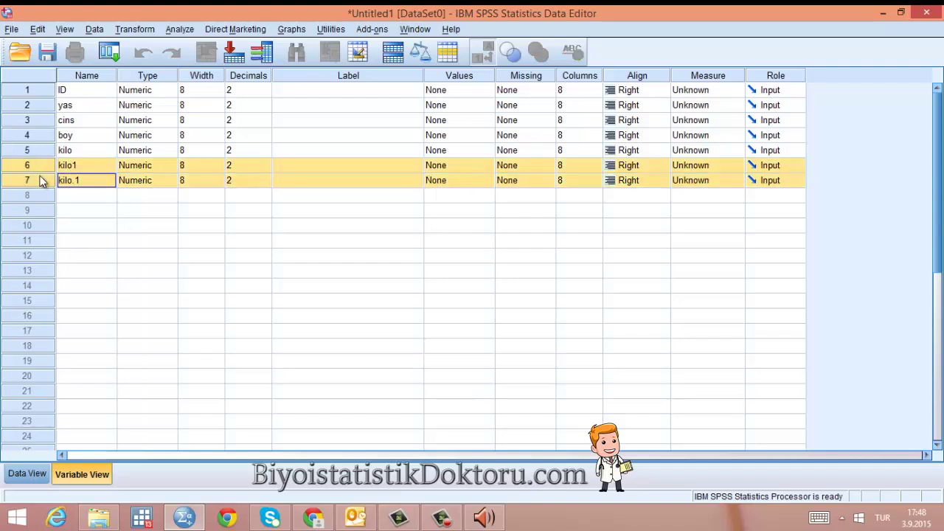
right_click(42, 183)
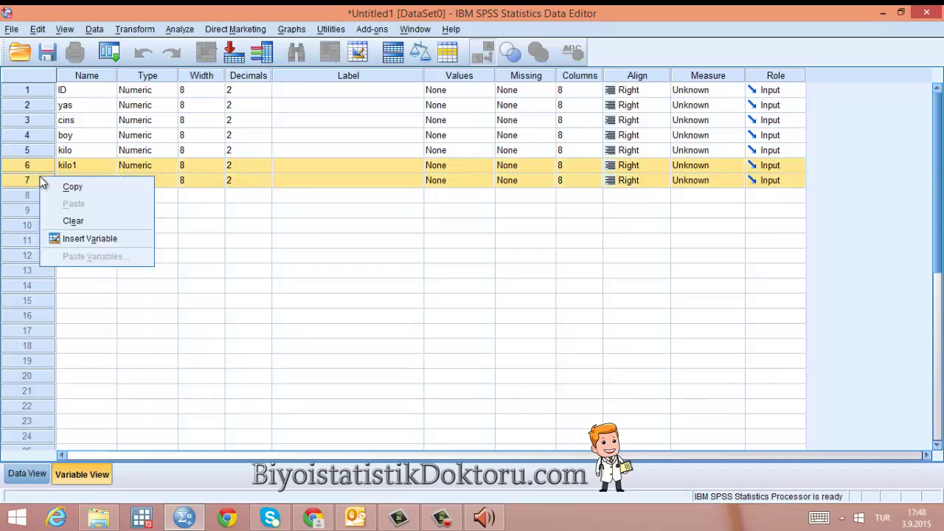
left_click(65, 239)
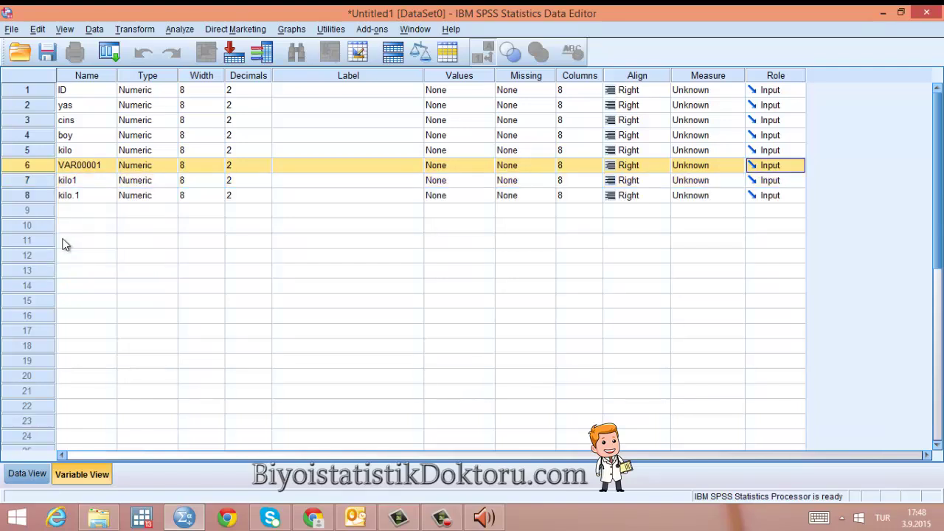
- Delete the variables in rows 6 to 8, including kilo1 and kilo.1
left_click(42, 183)
left_click_drag(41, 168, 36, 196)
right_click(37, 198)
right_click(30, 195)
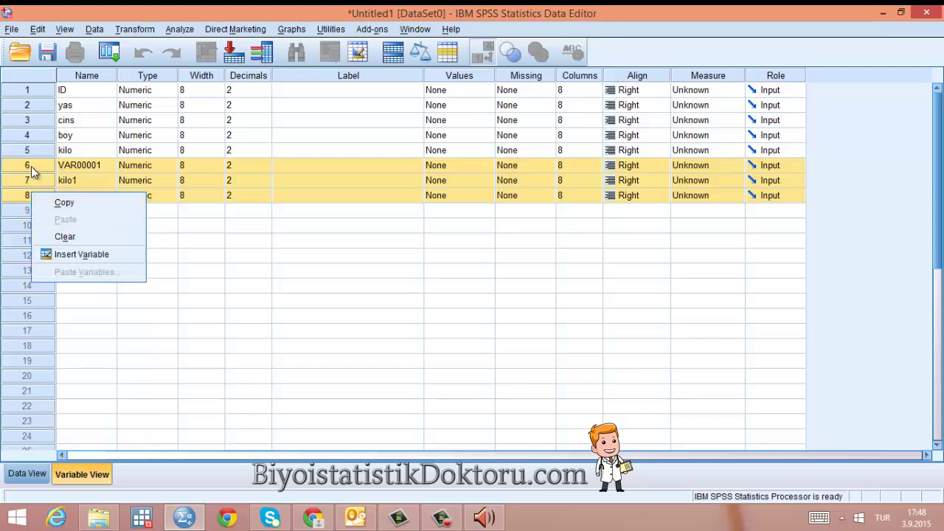
left_click(64, 238)
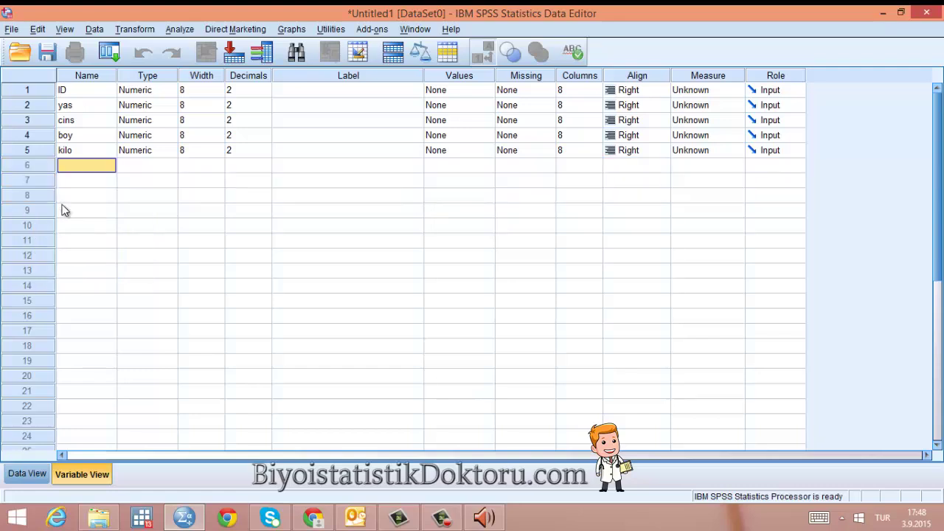
- Insert a new variable above cins in row 3 and name it medeni
left_click(51, 121)
right_click(51, 121)
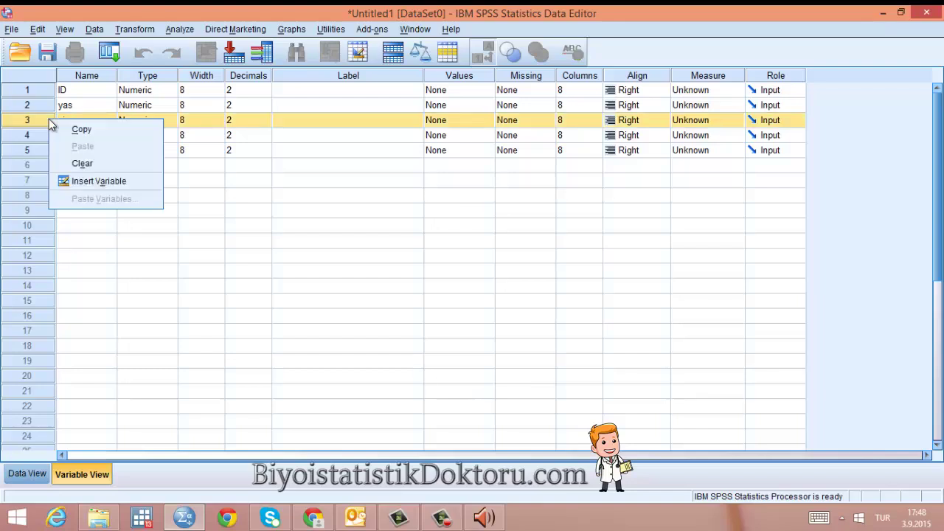
left_click(86, 183)
left_click(87, 123)
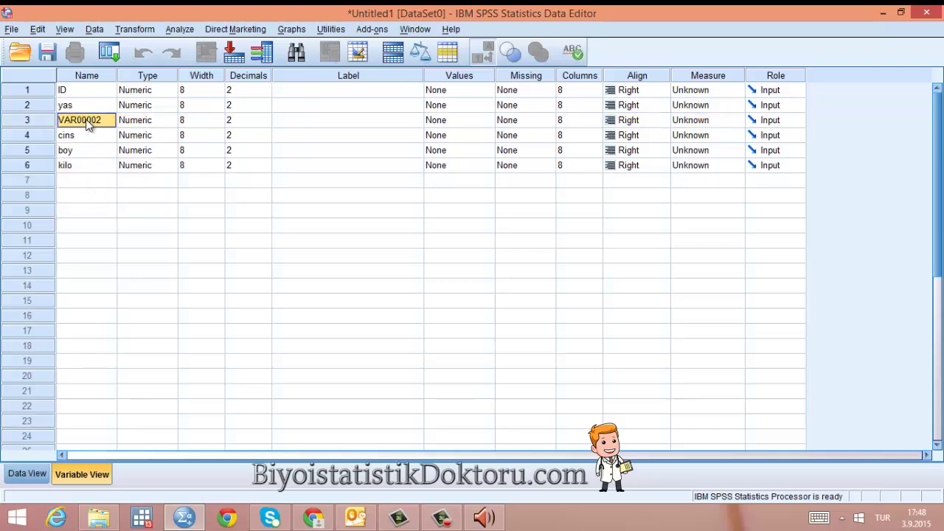
type("medeni")
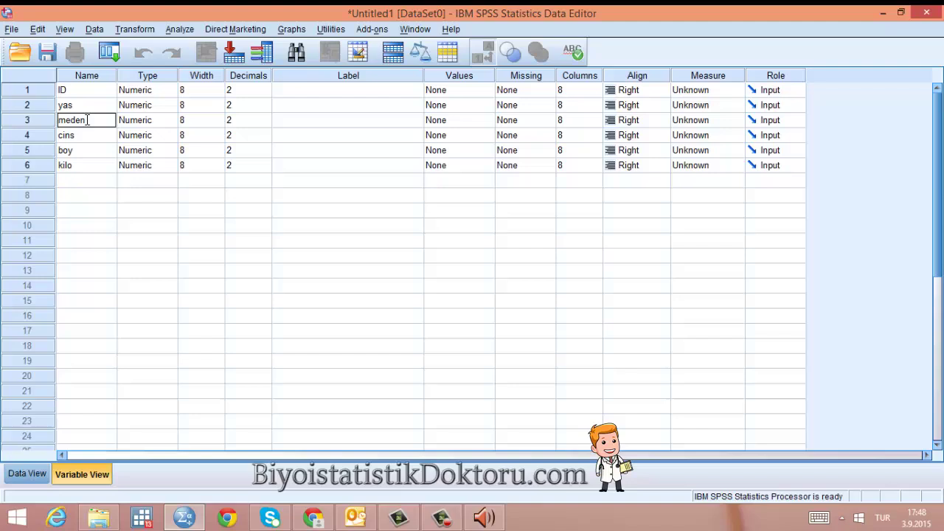
left_click(105, 152)
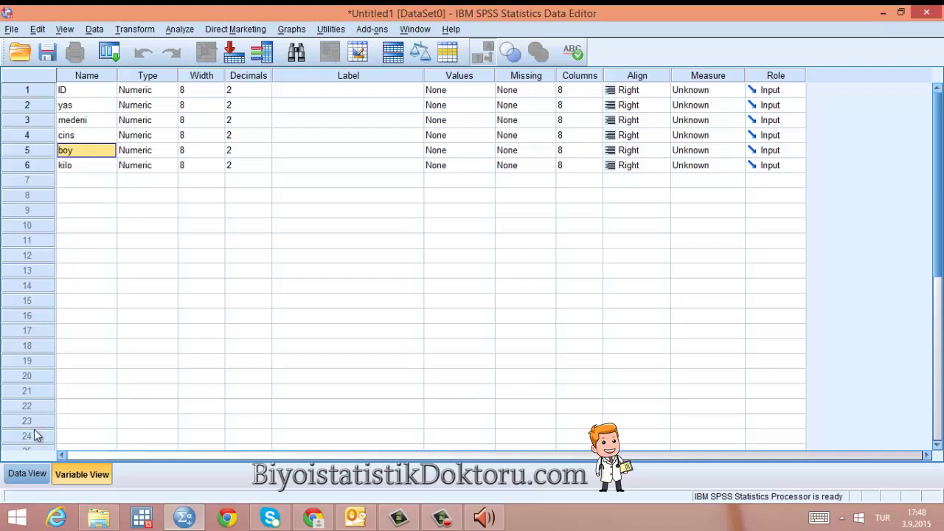
- Review the ID, yas, medeni, cins, boy and kilo columns in the data grid
left_click(29, 475)
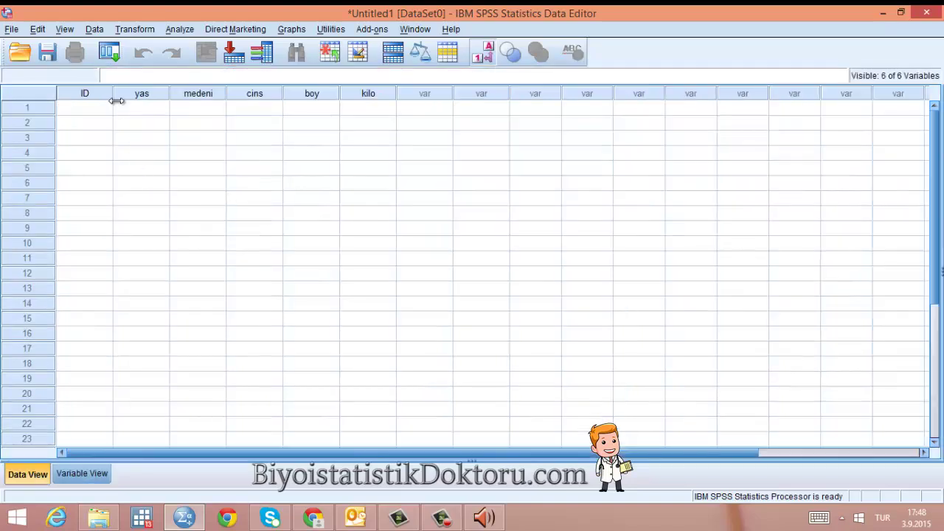
left_click(94, 94)
left_click(137, 95)
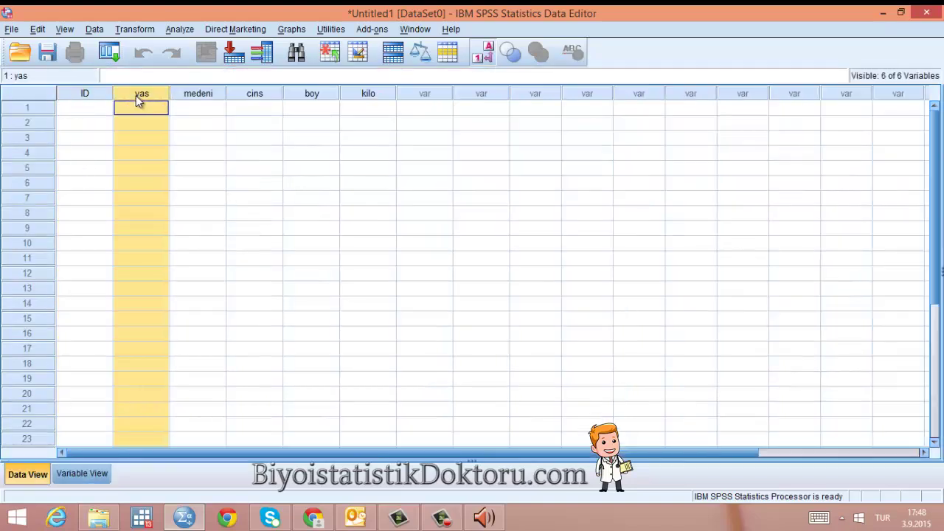
left_click(197, 95)
left_click(272, 95)
left_click(307, 93)
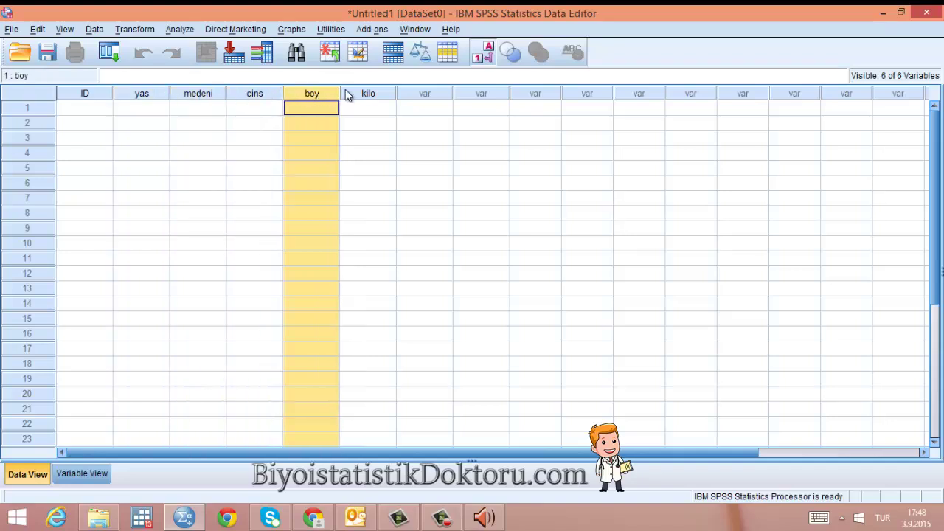
left_click(361, 93)
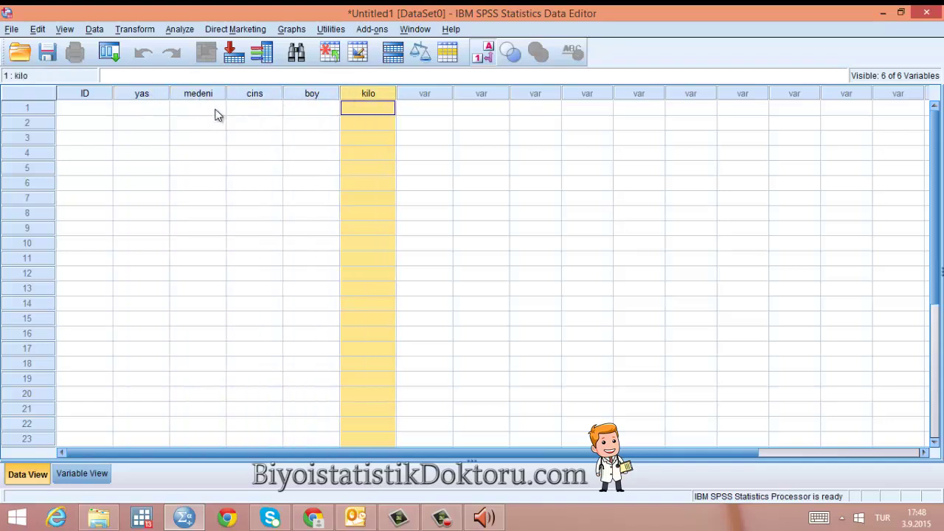
- Examine the boy and kilo columns in the data grid, alternating between the two
left_click(309, 94)
left_click(369, 94)
left_click(308, 96)
left_click(360, 94)
left_click(322, 93)
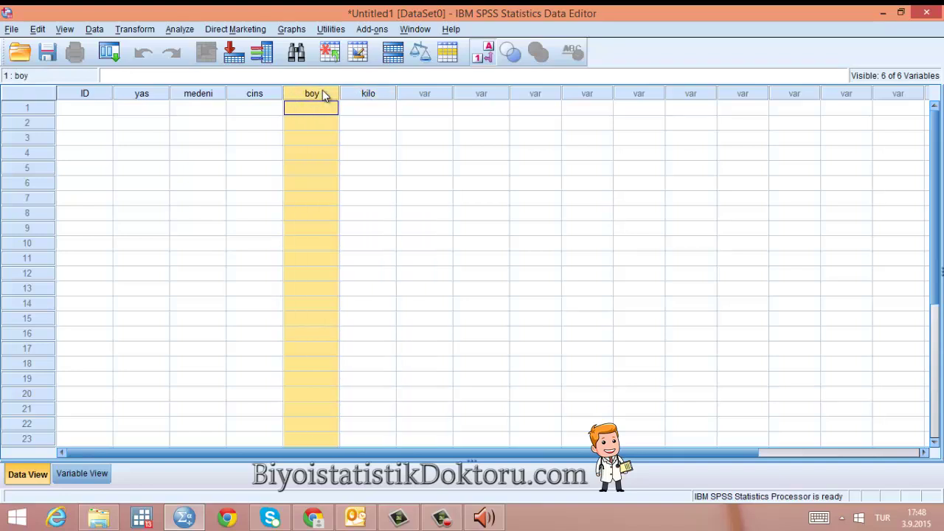
left_click(376, 100)
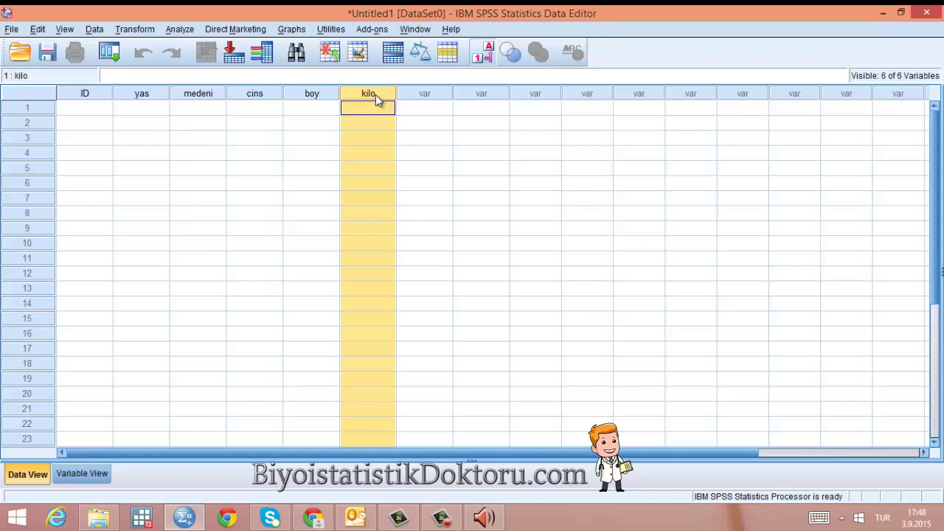
left_click(319, 92)
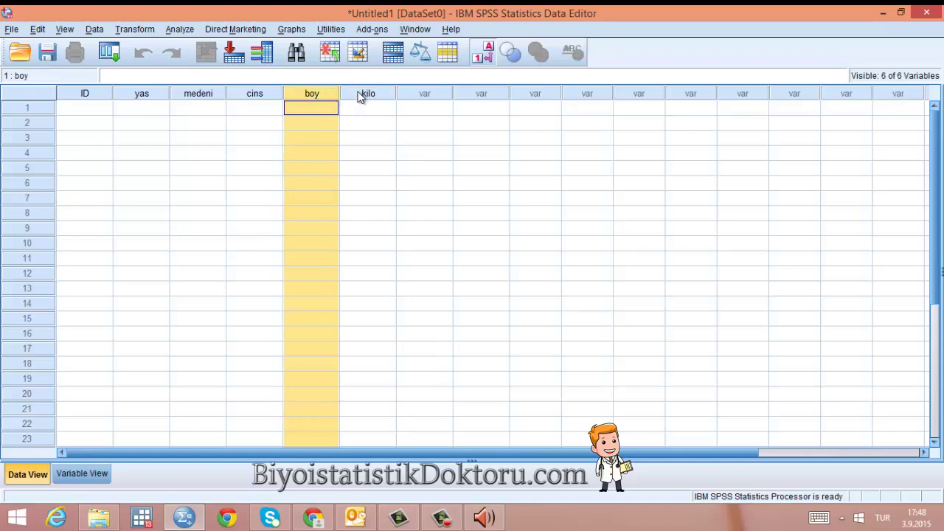
left_click(360, 95)
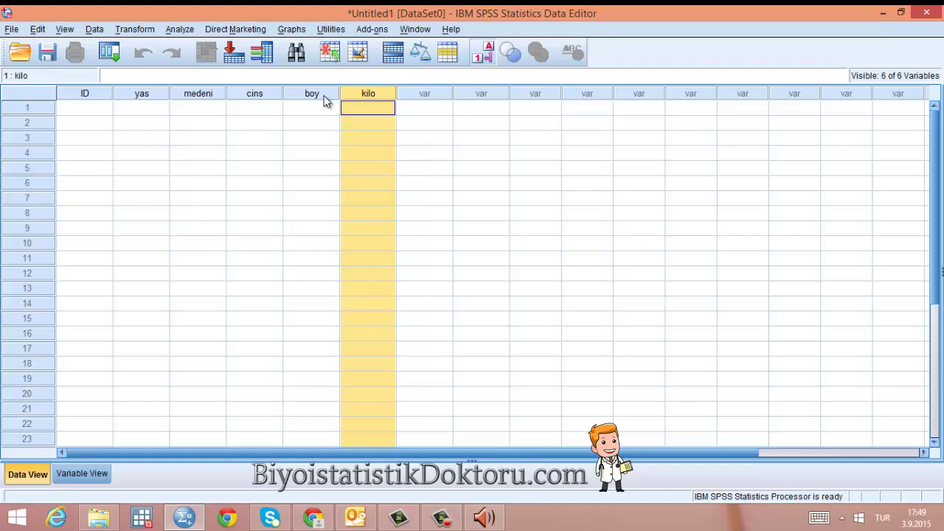
left_click(325, 99)
left_click(363, 96)
left_click(318, 94)
left_click(383, 97)
- Return to the variable definitions and add the variables WBC and glikoz in rows 7 and 8
left_click(70, 476)
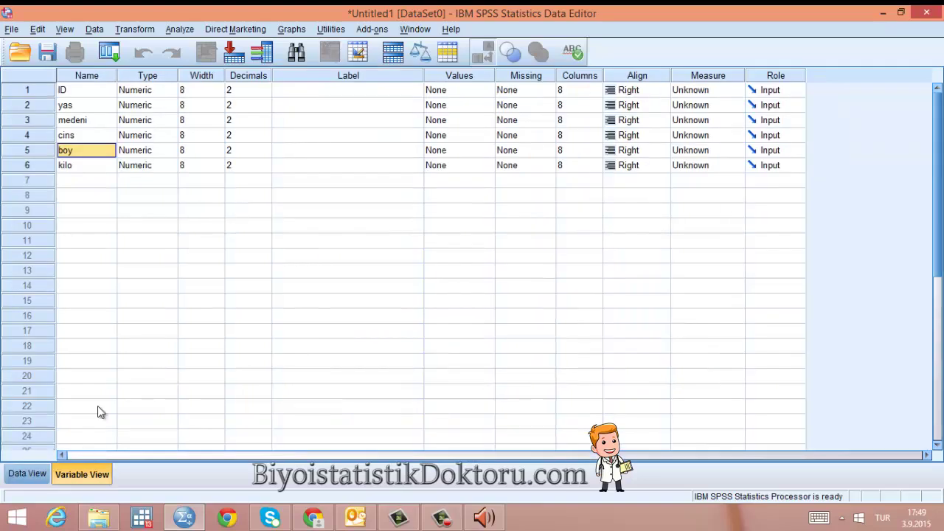
left_click(81, 183)
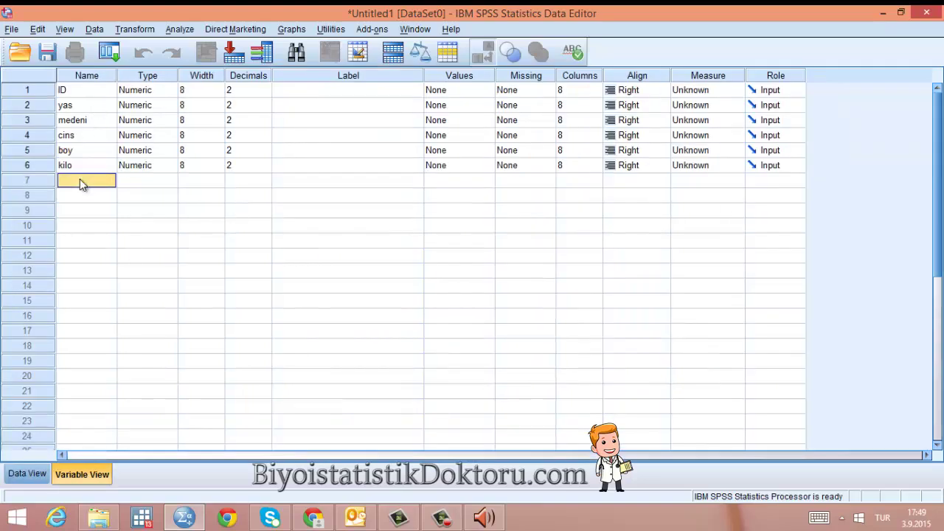
type("WBC")
left_click(85, 197)
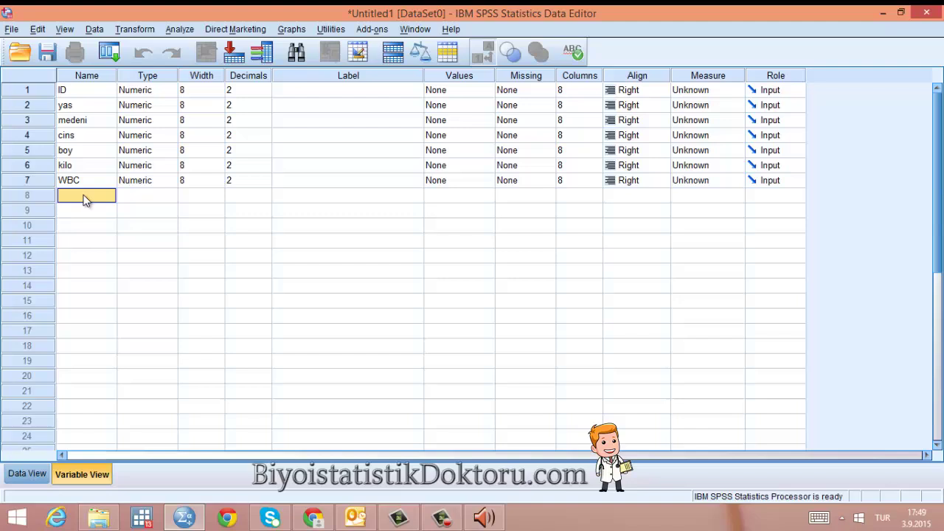
type("glikoz")
left_click(90, 208)
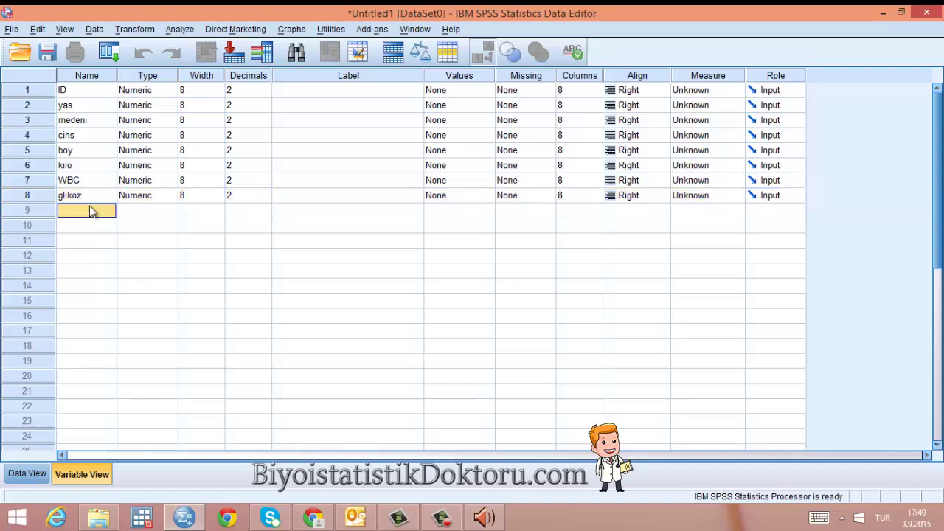
- Add the variable tsh in row 9, and go over the names WBC, glikoz and tsh
type("tsh")
key("Return")
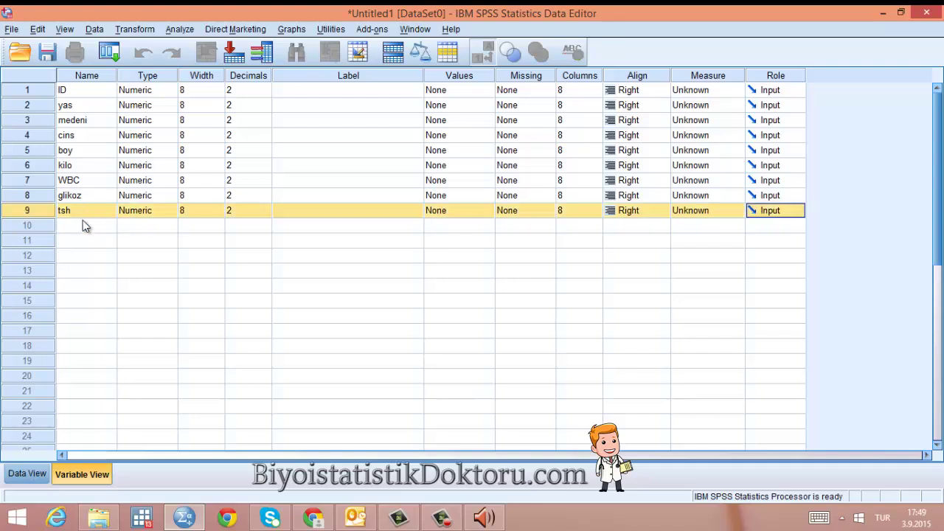
left_click(83, 226)
left_click(80, 181)
left_click(81, 195)
left_click(83, 211)
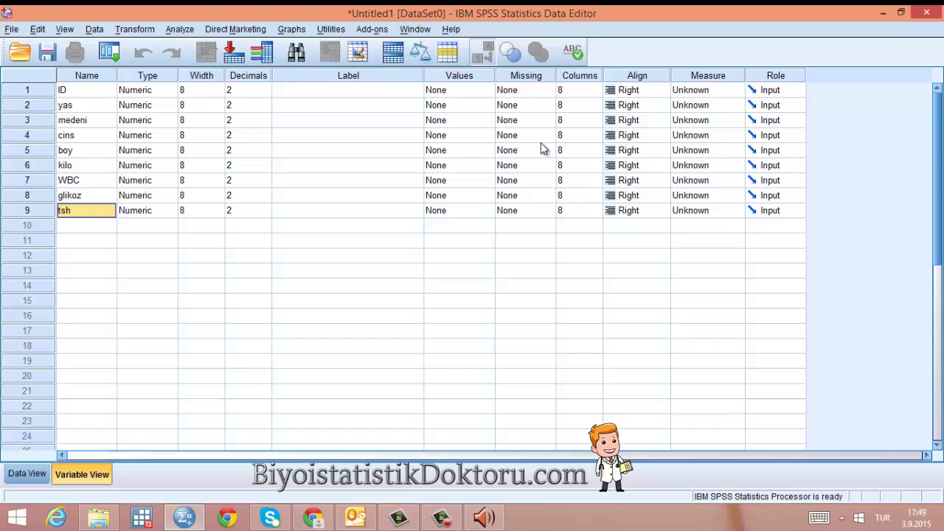
- Examine the variable type options for ID, including the date formats, and leave without applying a change
left_click(171, 90)
left_click(170, 90)
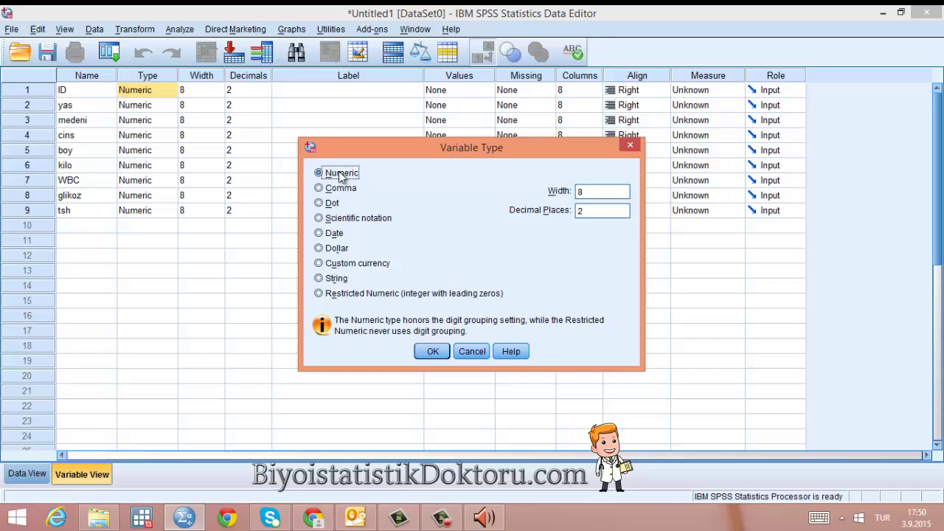
left_click(332, 234)
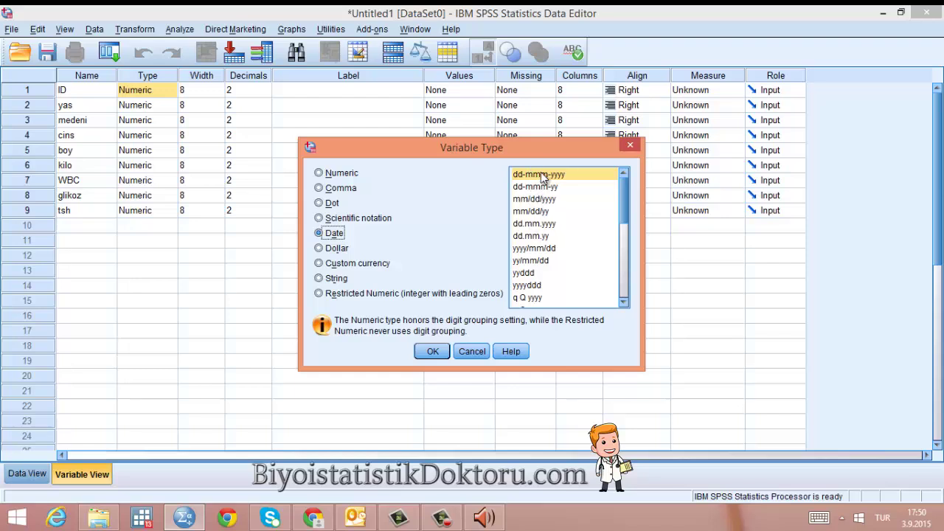
left_click(634, 145)
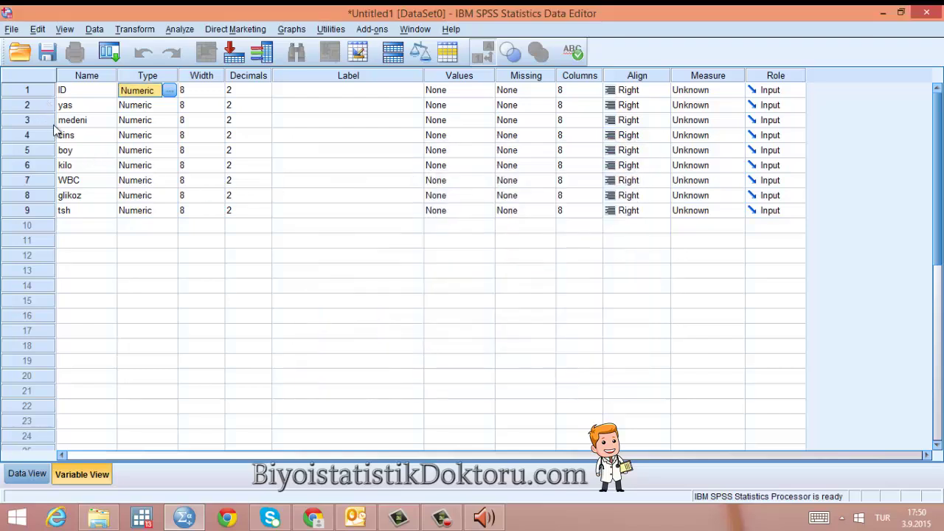
- Insert a new variable above yas in row 2 and name it dogum_trh
right_click(45, 109)
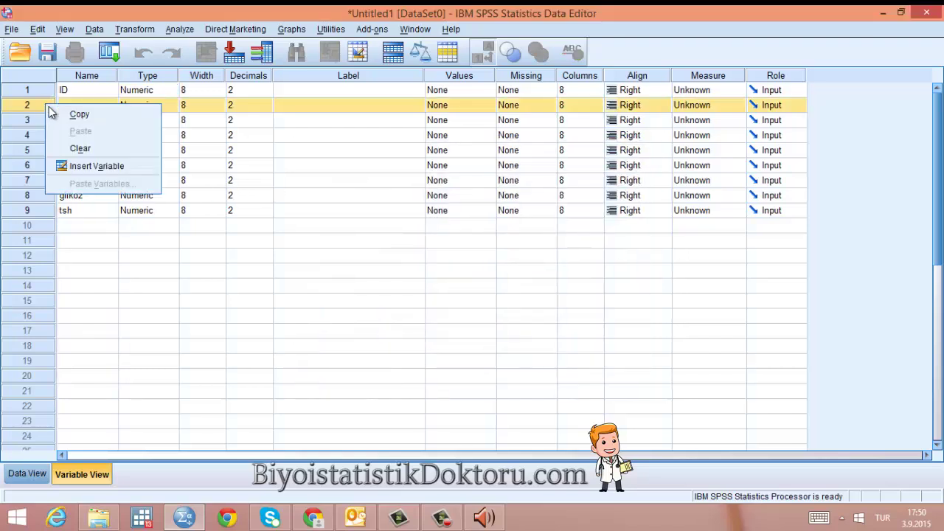
left_click(95, 165)
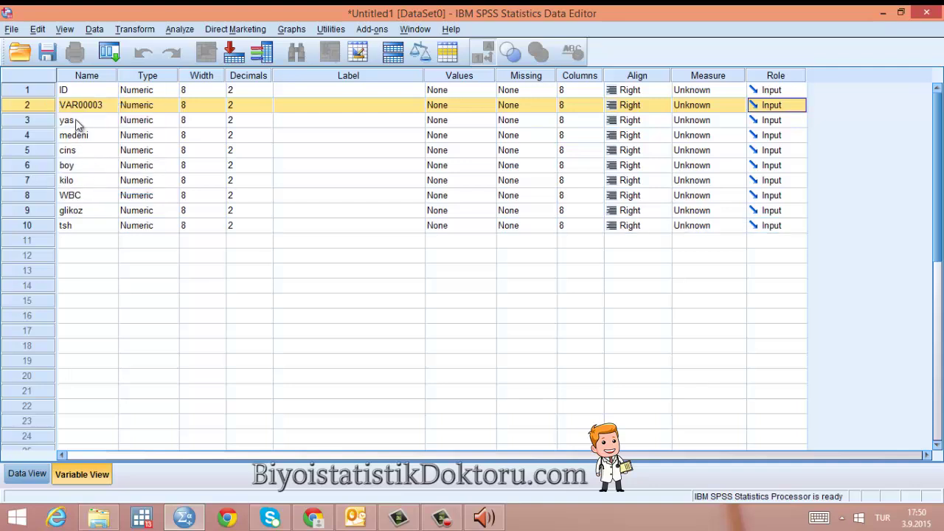
left_click(81, 107)
type("do")
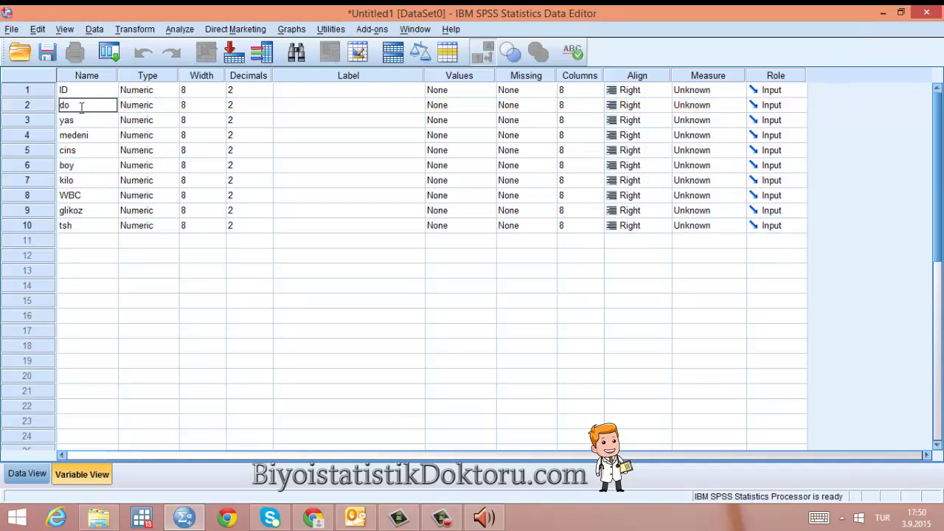
type("gum_trh")
key("Return")
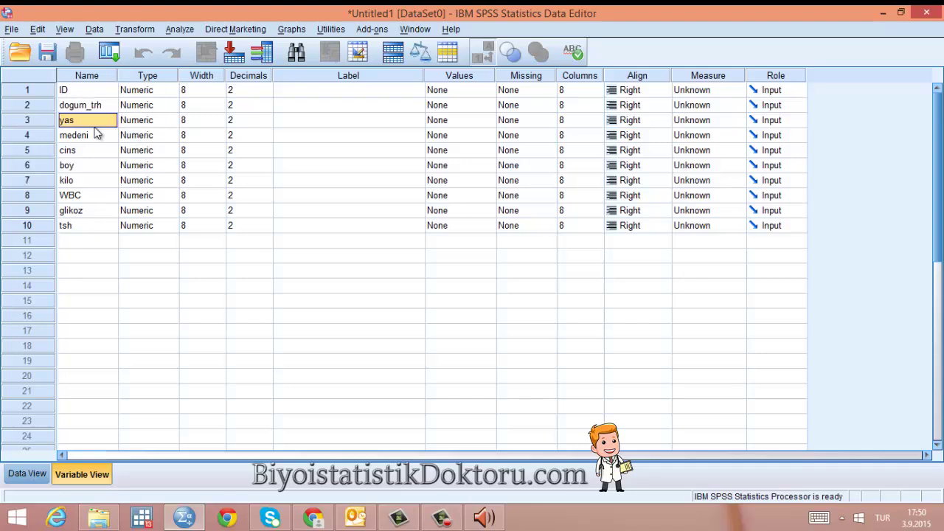
- Check the Numeric type settings of the ID variable and close them without changes
left_click(169, 90)
left_click(170, 90)
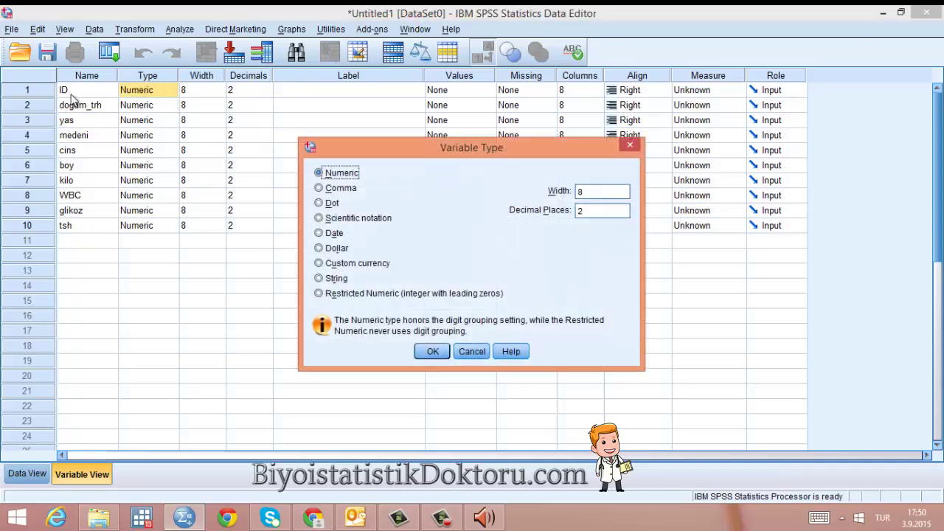
left_click(630, 145)
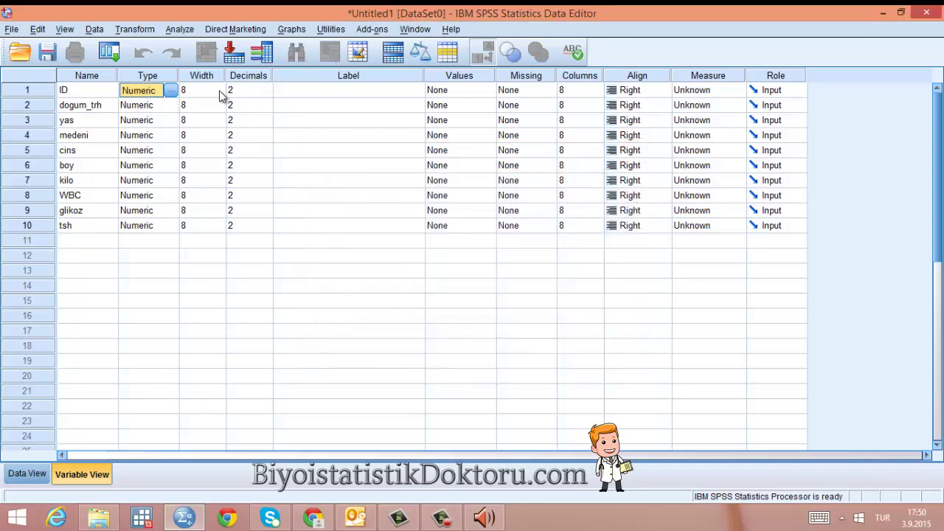
- Reduce the width of the ID variable to 3
left_click(221, 92)
left_click(220, 94)
left_click(220, 94)
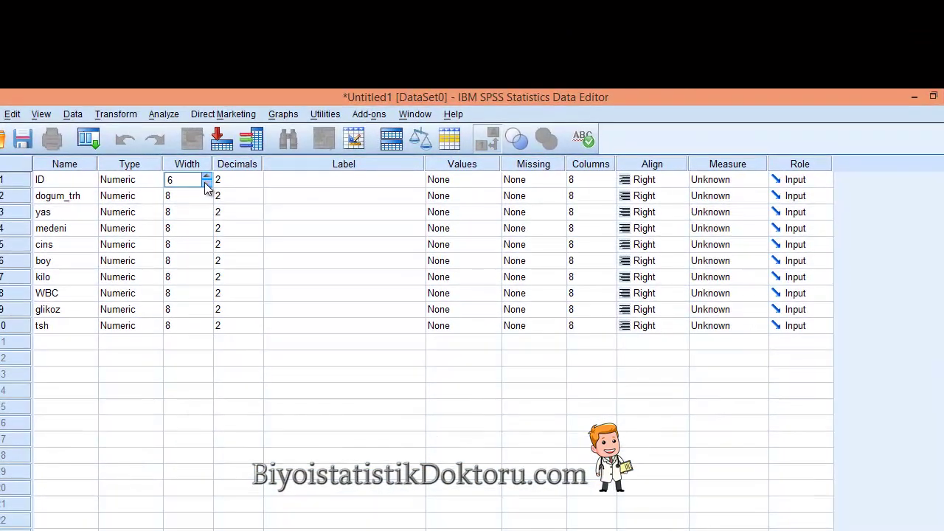
left_click(211, 154)
left_click(210, 154)
left_click(210, 154)
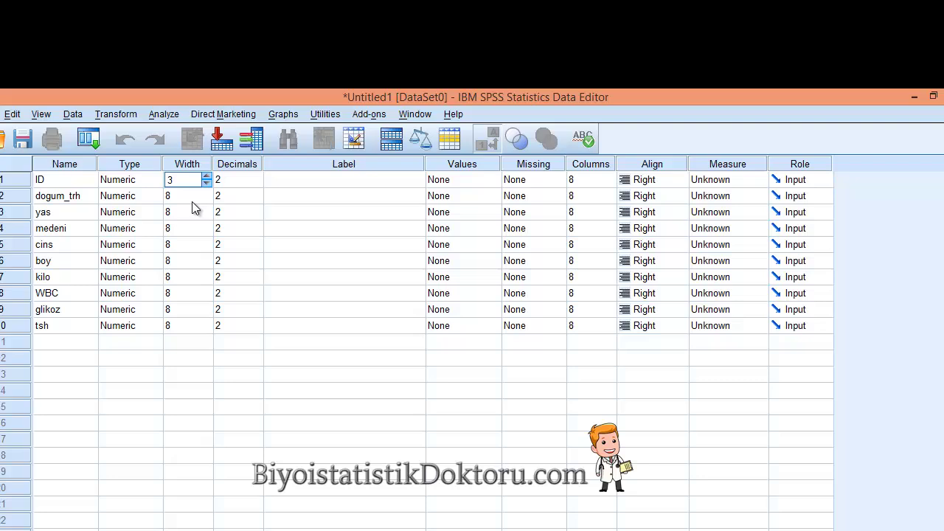
- Raise the width of the ID variable back to 8
left_click(207, 177)
left_click(206, 177)
left_click(206, 177)
left_click(207, 177)
left_click(206, 177)
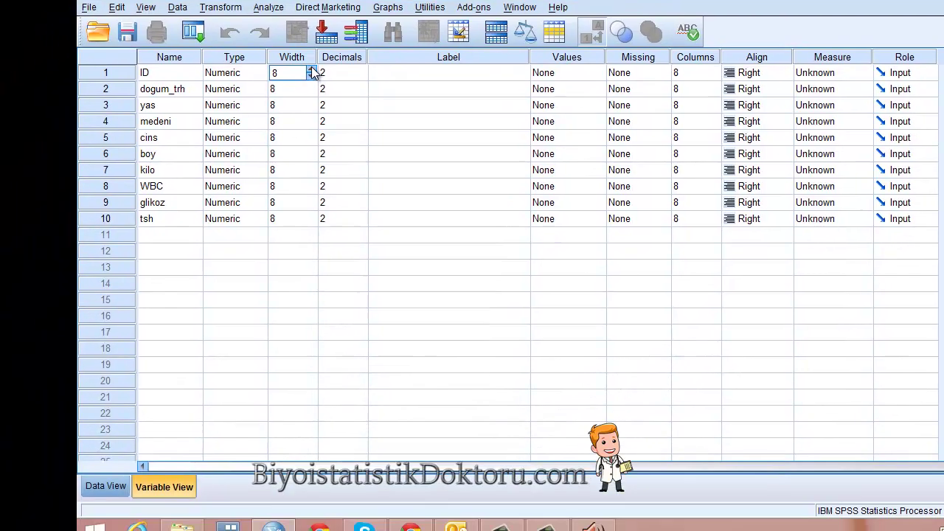